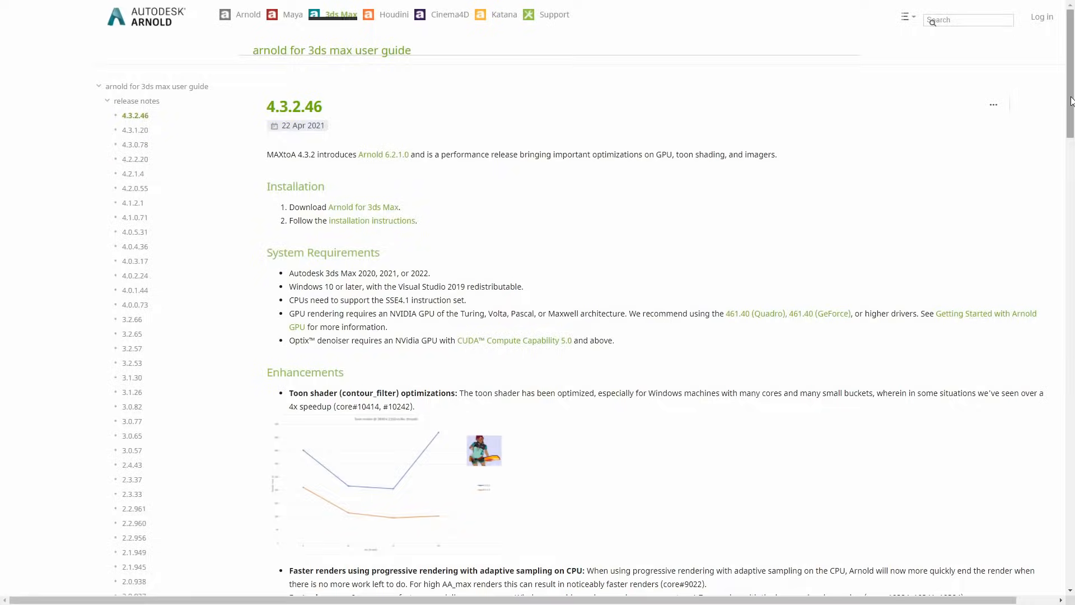
pyautogui.moveTo(1071, 102); pyautogui.dragTo(1071, 180)
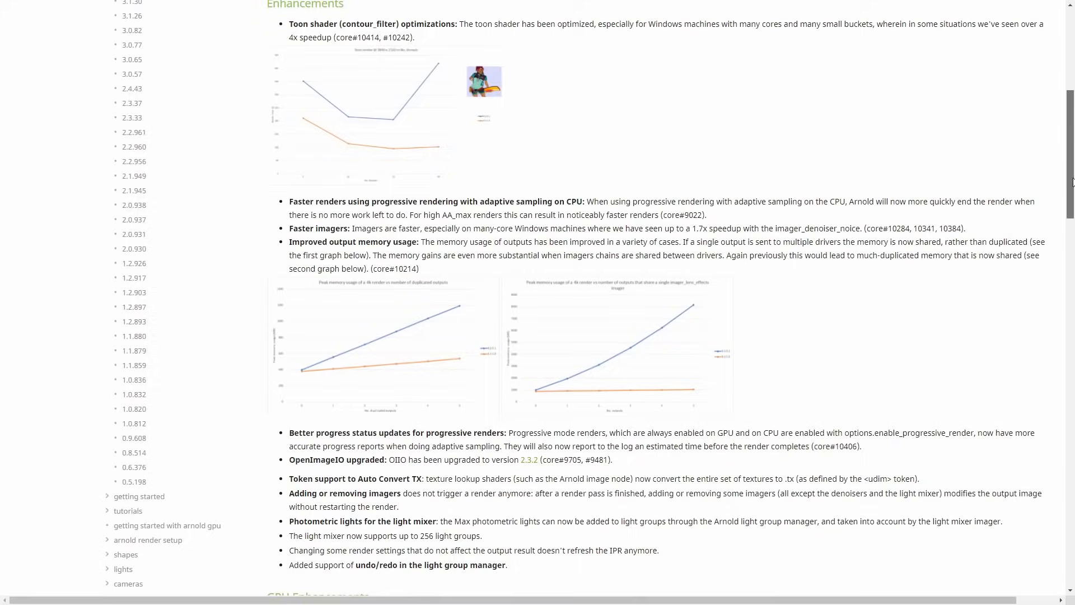
pyautogui.scroll(-3, 655, 303)
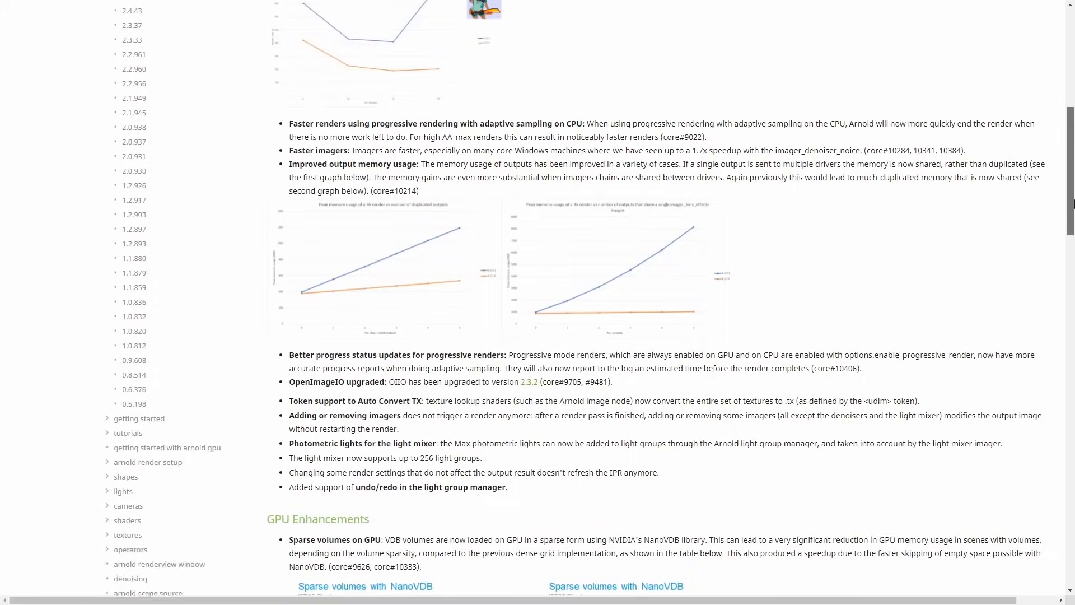
pyautogui.scroll(-3, 655, 303)
pyautogui.scroll(-3, 656, 303)
pyautogui.scroll(-2, 656, 302)
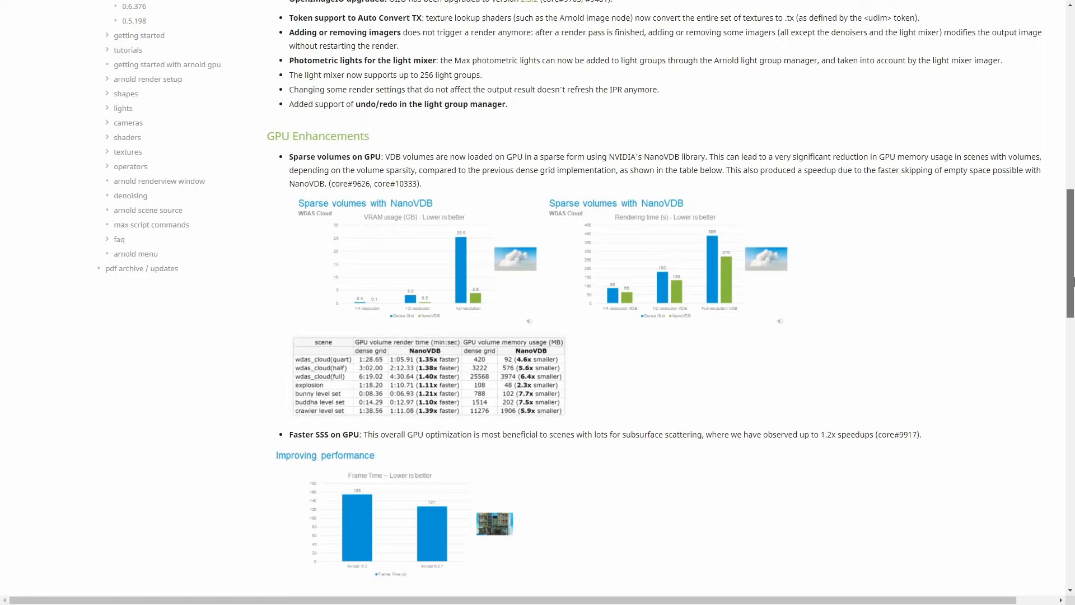
pyautogui.moveTo(1070, 277); pyautogui.dragTo(1068, 464)
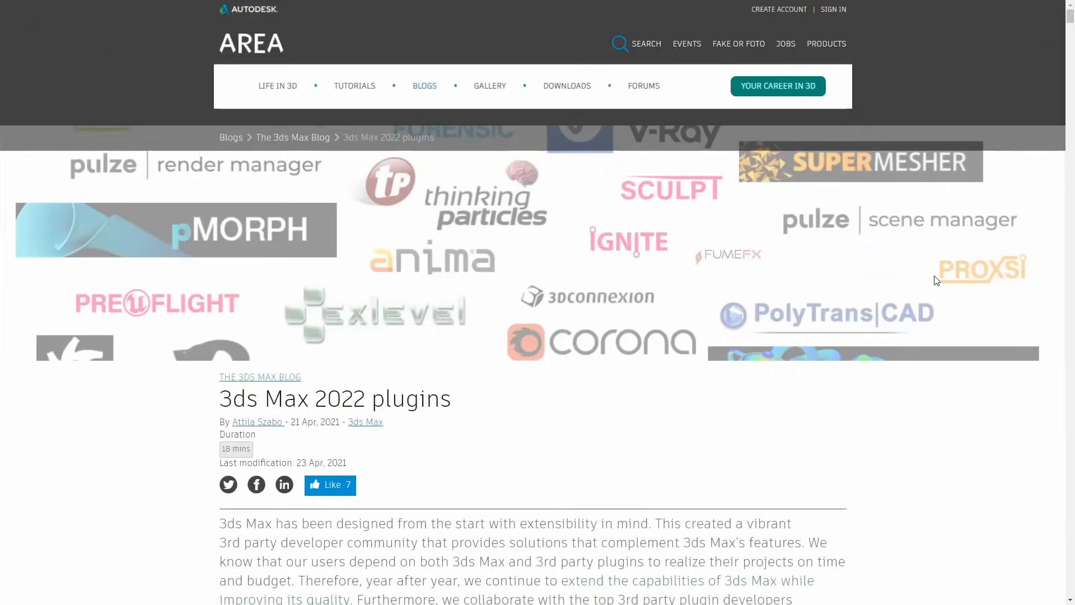
pyautogui.scroll(-4, 936, 280)
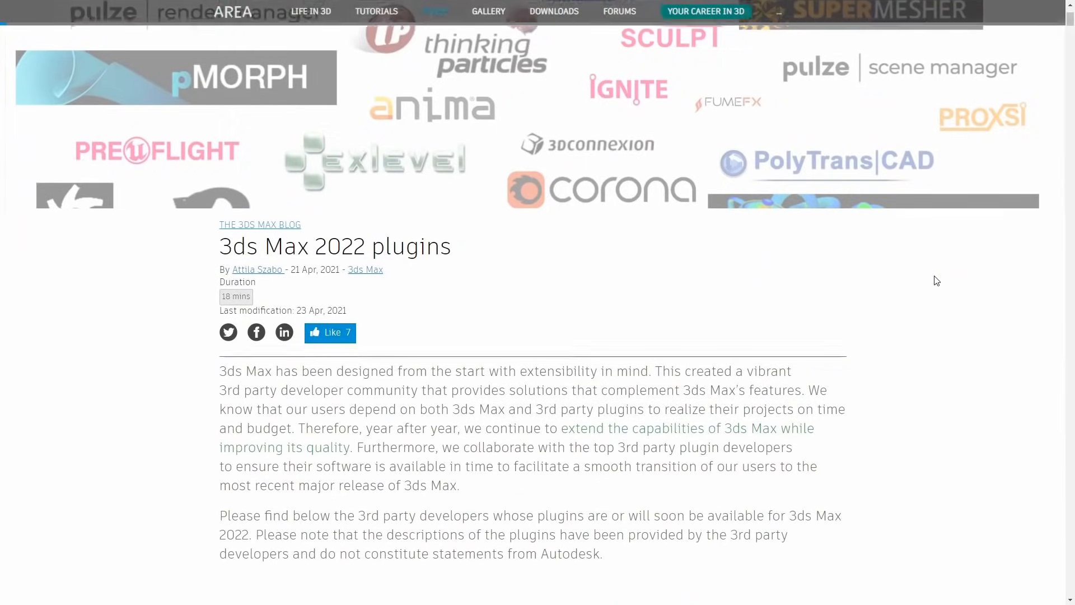
pyautogui.scroll(-2, 936, 280)
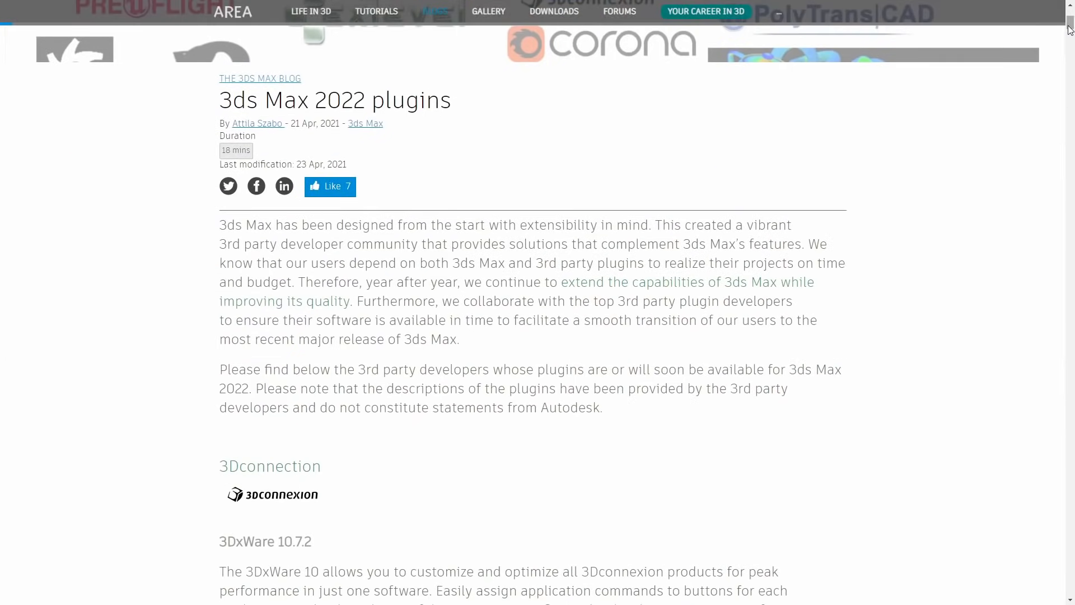
pyautogui.moveTo(1071, 24)
pyautogui.mouseDown()
pyautogui.moveTo(1072, 163)
pyautogui.moveTo(1034, 289)
pyautogui.mouseUp()
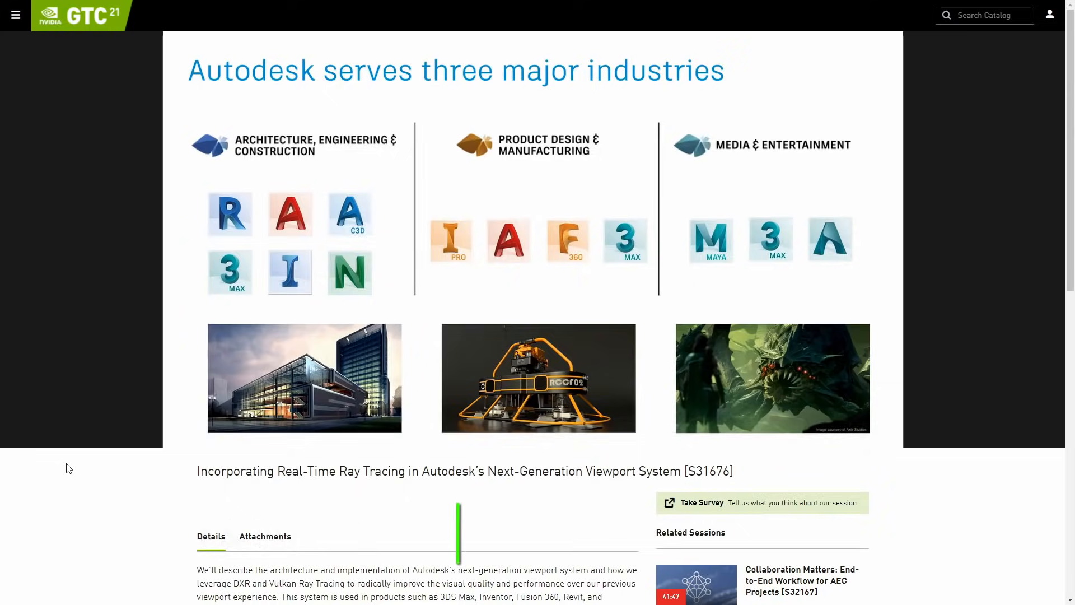
pyautogui.moveTo(79, 421)
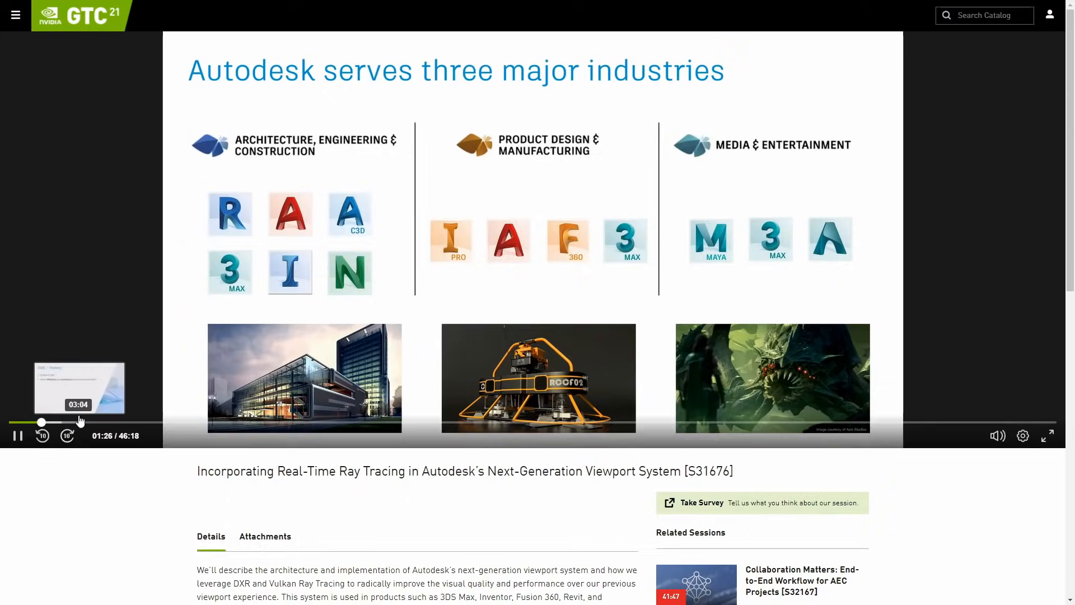
# Step: Seek the GTC talk forward through the Hydra and rendering slides to the split-screen ray tracing demo at 36:03
pyautogui.moveTo(81, 421); pyautogui.dragTo(121, 421)
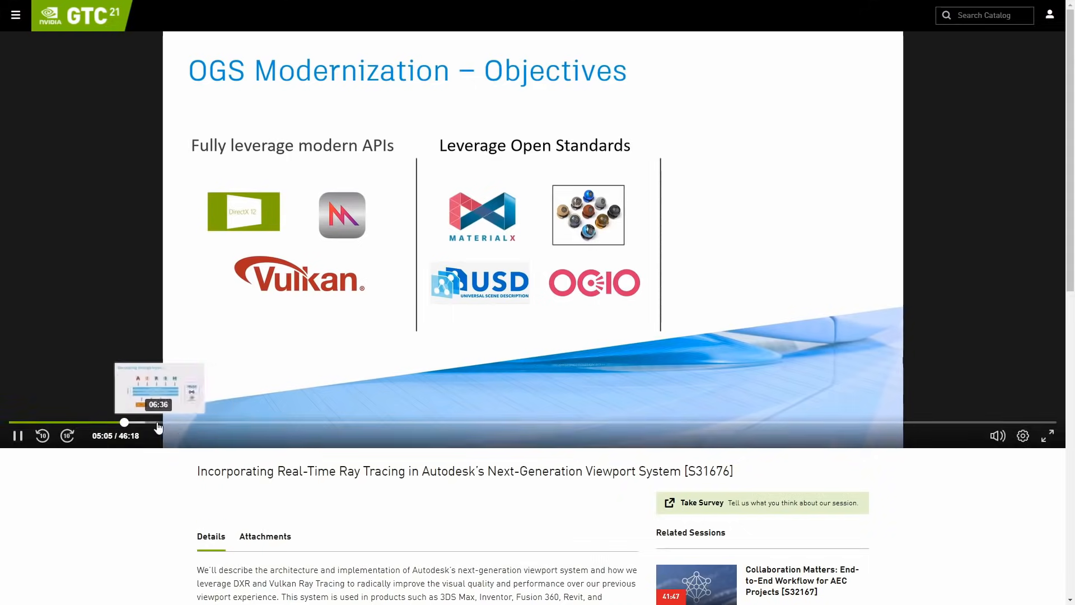
pyautogui.moveTo(147, 423)
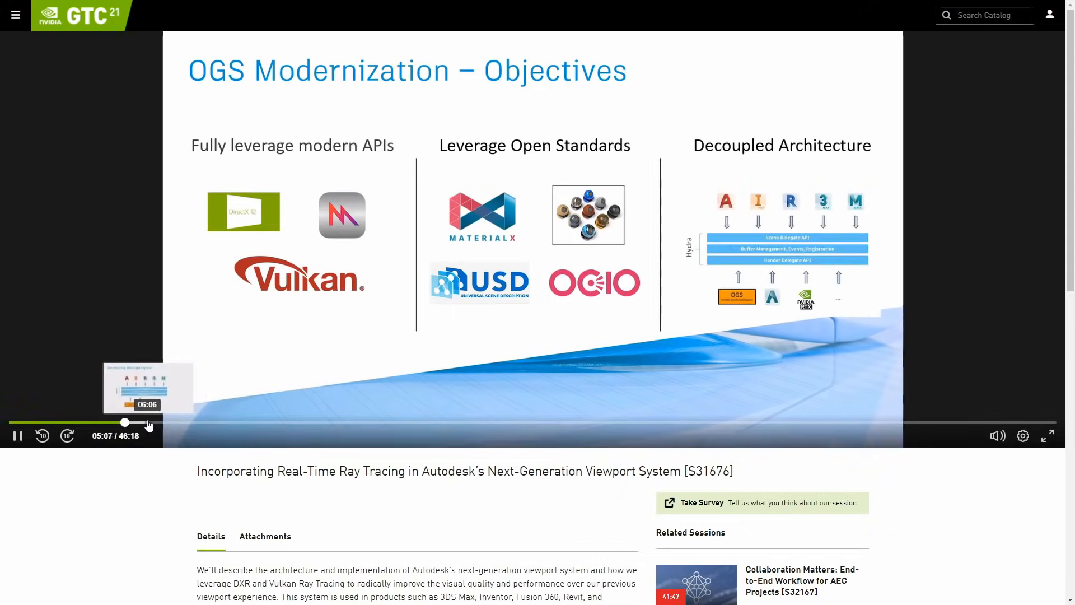
pyautogui.click(150, 427)
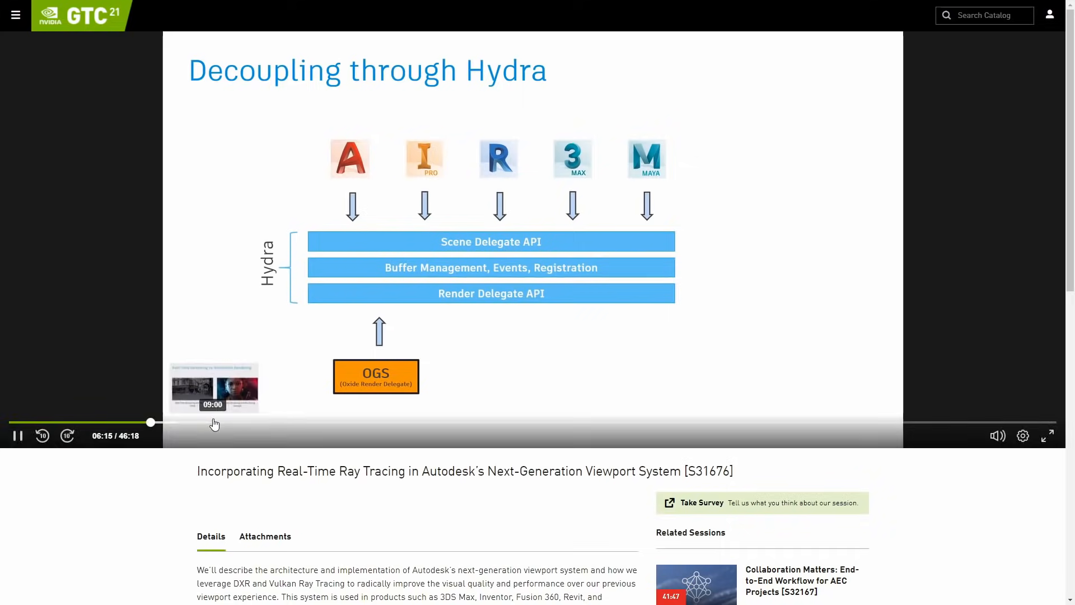
pyautogui.click(215, 426)
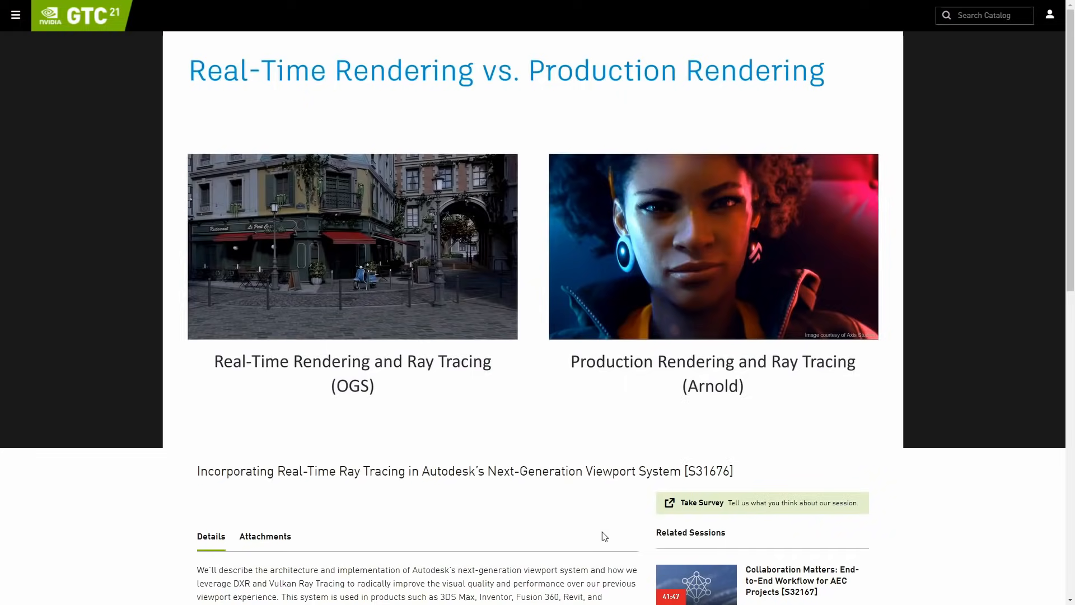
pyautogui.moveTo(795, 423)
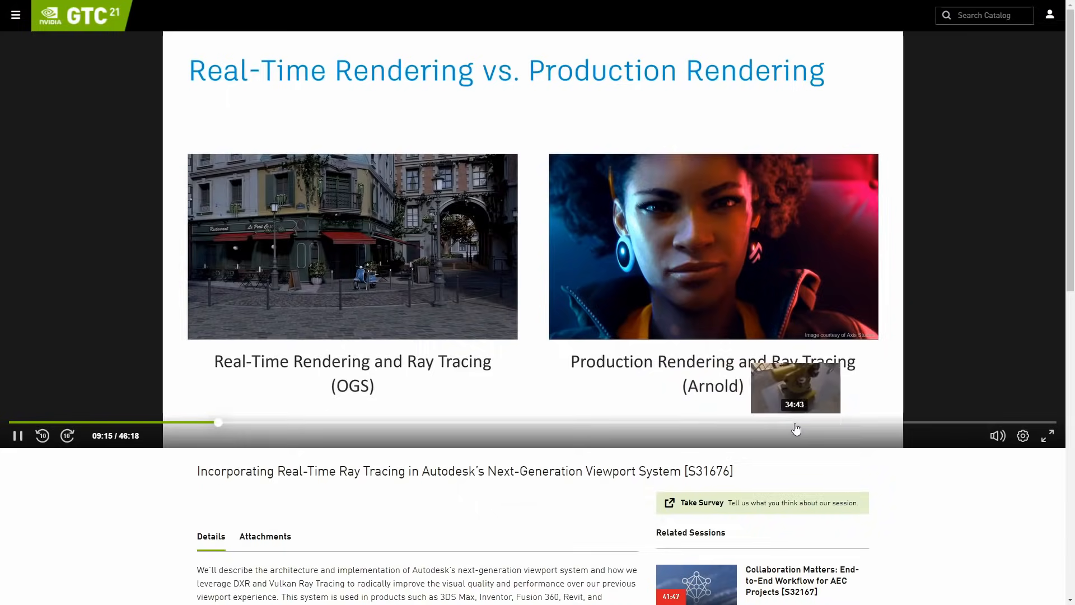
pyautogui.click(827, 422)
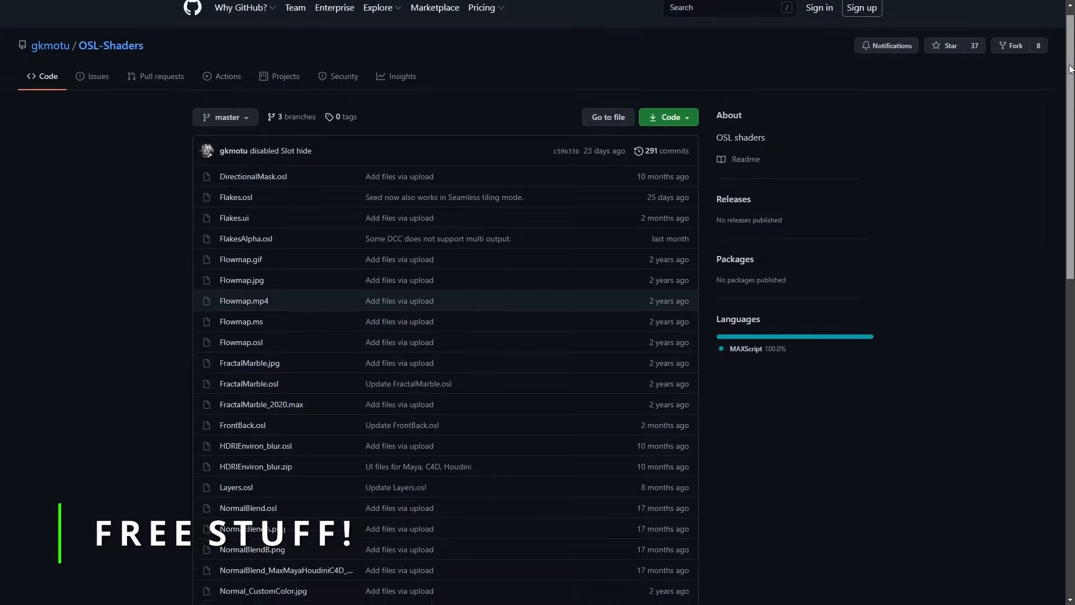
pyautogui.moveTo(1069, 61); pyautogui.dragTo(1058, 260)
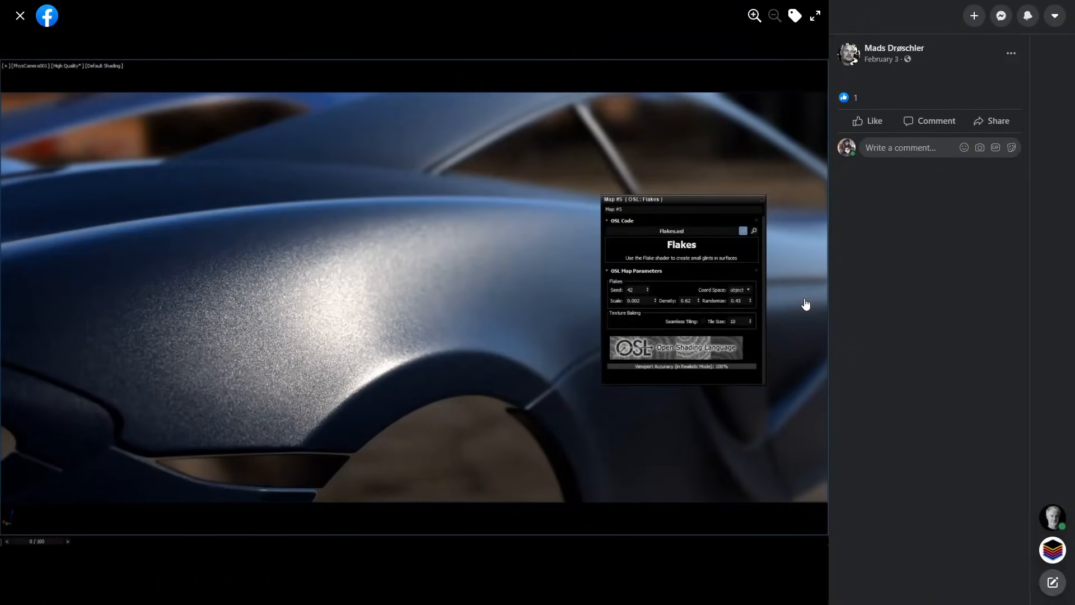
# Step: Enable Triplanar randomization with max rotation 360 and min scale 40, then fly across the textured parts
pyautogui.click(809, 303)
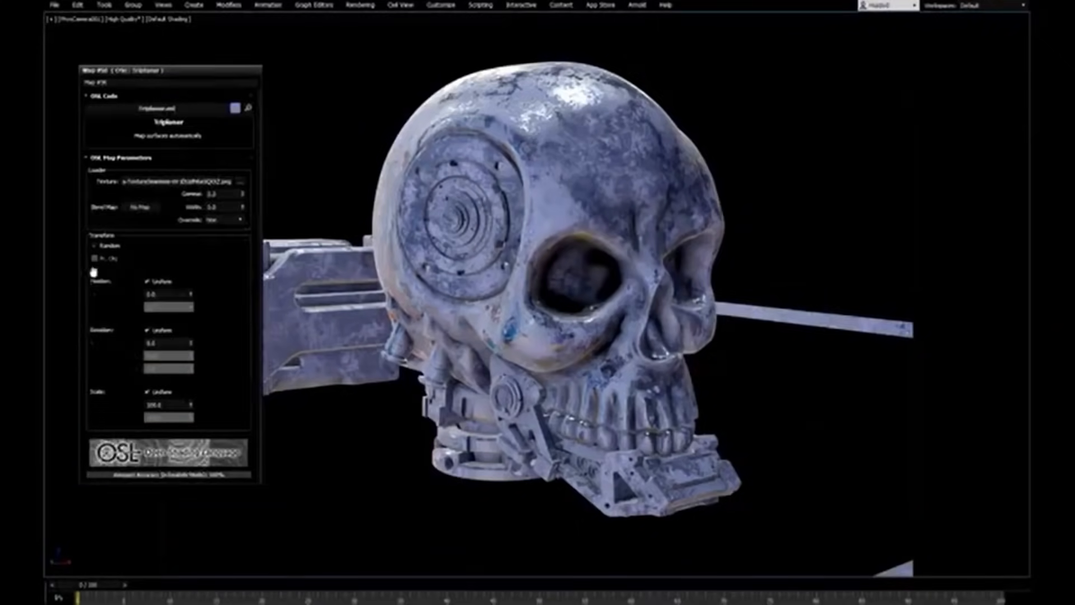
pyautogui.click(95, 245)
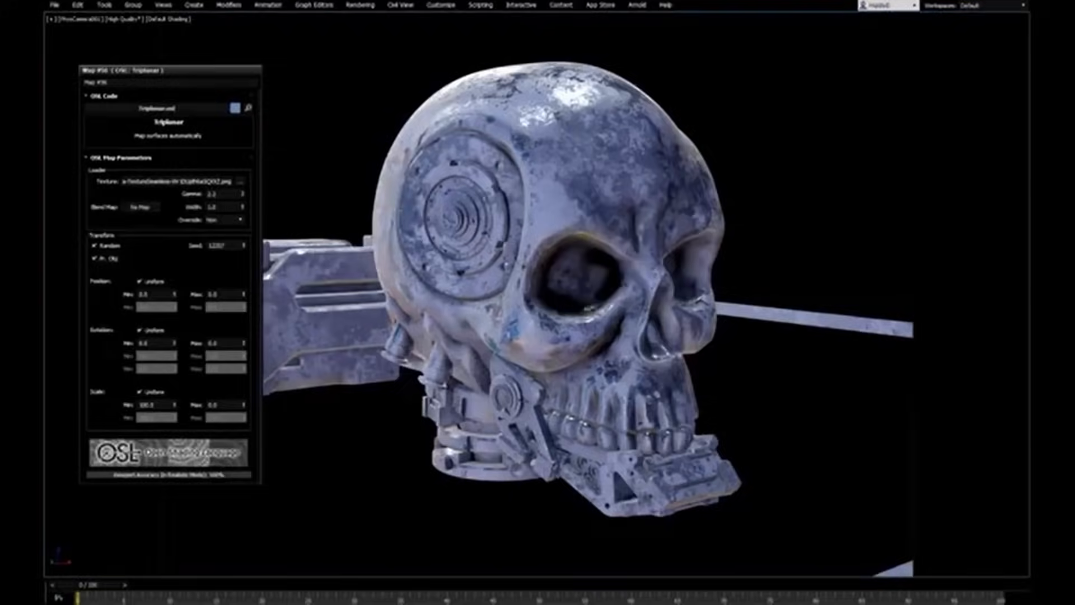
pyautogui.write('360')
pyautogui.press('Return')
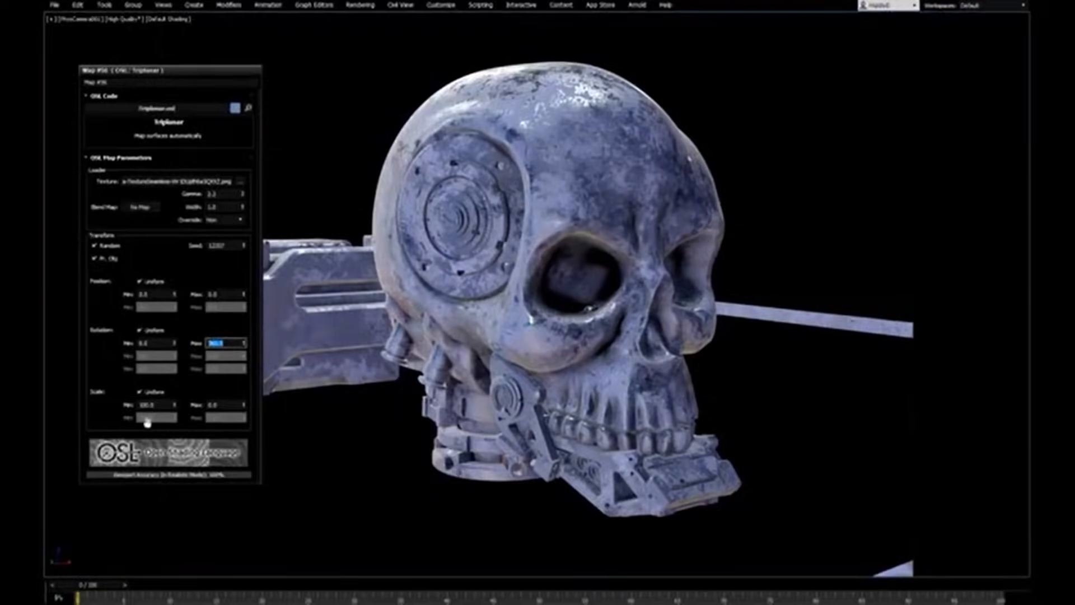
pyautogui.press('Return')
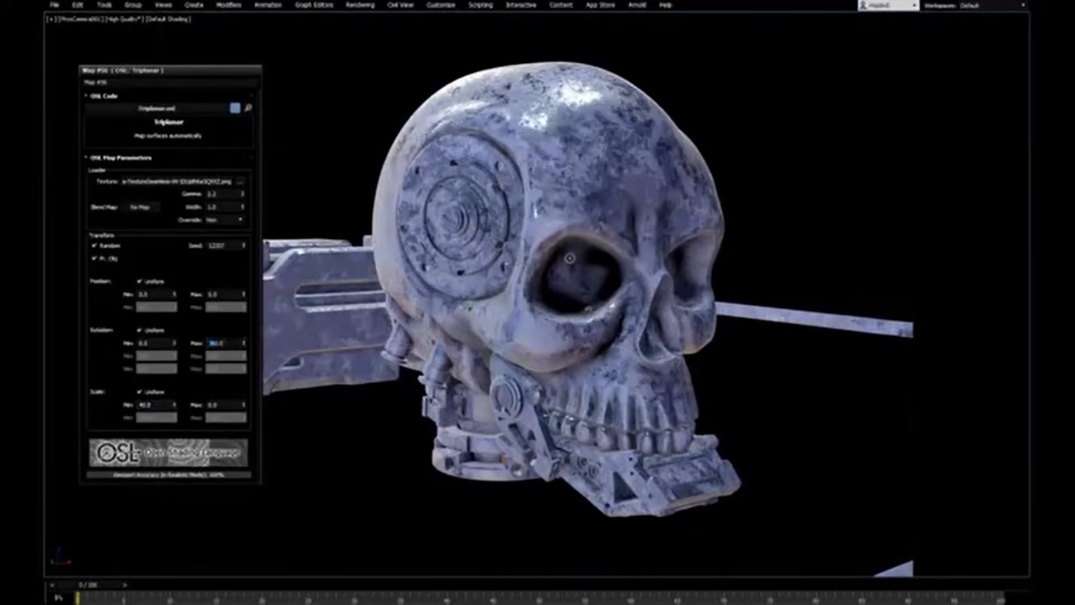
pyautogui.moveTo(569, 259)
pyautogui.keyDown('alt'); pyautogui.mouseDown(button='middle')
pyautogui.moveTo(588, 303)
pyautogui.moveTo(537, 277)
pyautogui.mouseUp(button='middle'); pyautogui.keyUp('alt')
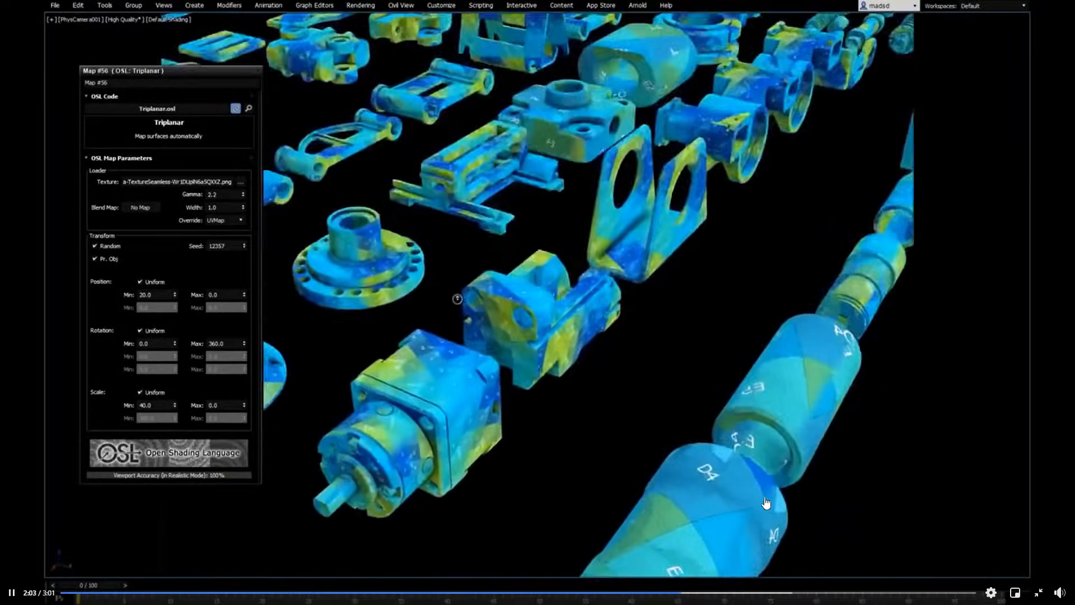
pyautogui.moveTo(458, 300)
pyautogui.keyDown('alt'); pyautogui.mouseDown(button='middle')
pyautogui.moveTo(532, 258)
pyautogui.moveTo(340, 320)
pyautogui.moveTo(550, 252)
pyautogui.mouseUp(button='middle'); pyautogui.keyUp('alt')
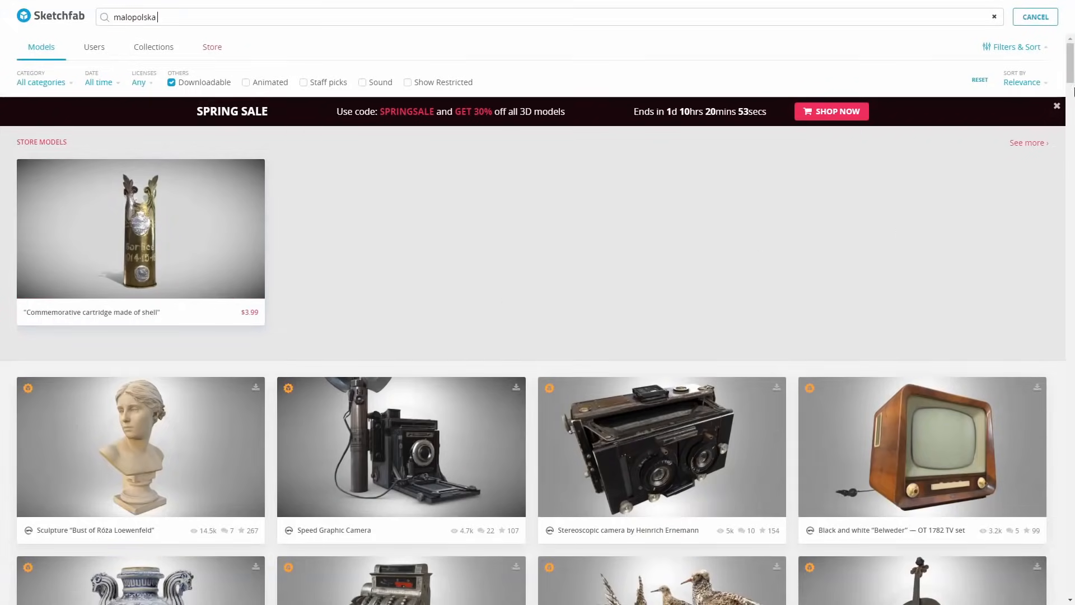
pyautogui.moveTo(1070, 74); pyautogui.dragTo(1071, 139)
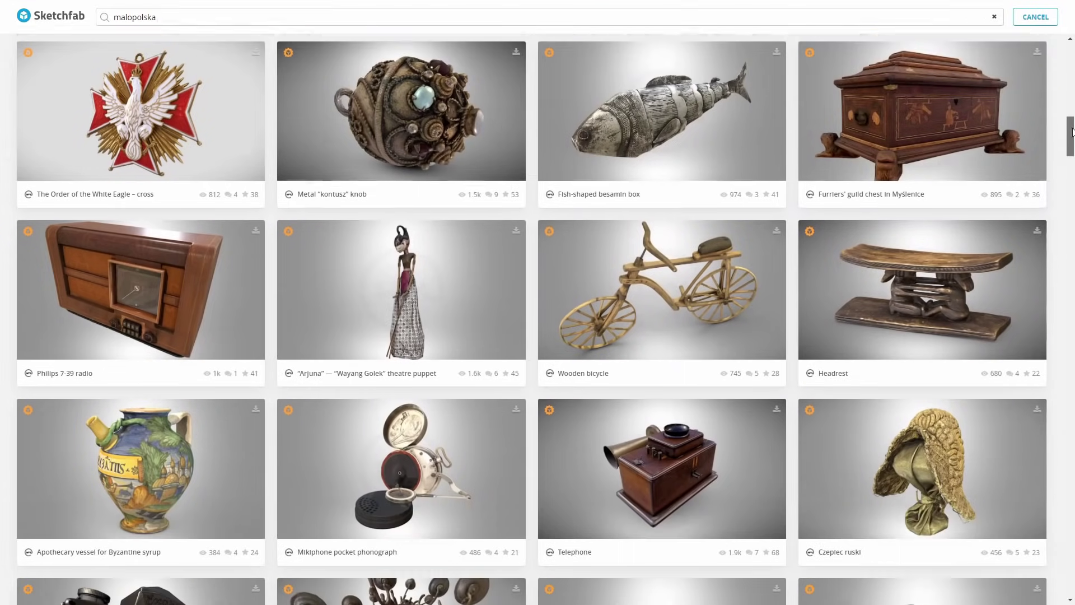
pyautogui.moveTo(1070, 127); pyautogui.dragTo(1070, 198)
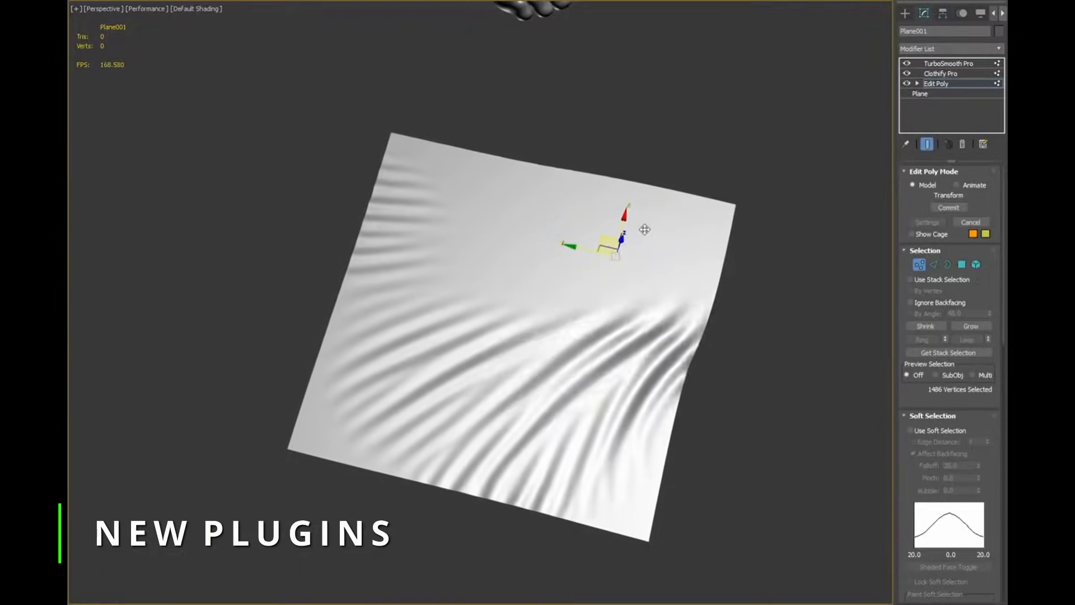
# Step: Lift a selected patch of plane vertices with the cage shown, then select another small vertex group
pyautogui.click(928, 233)
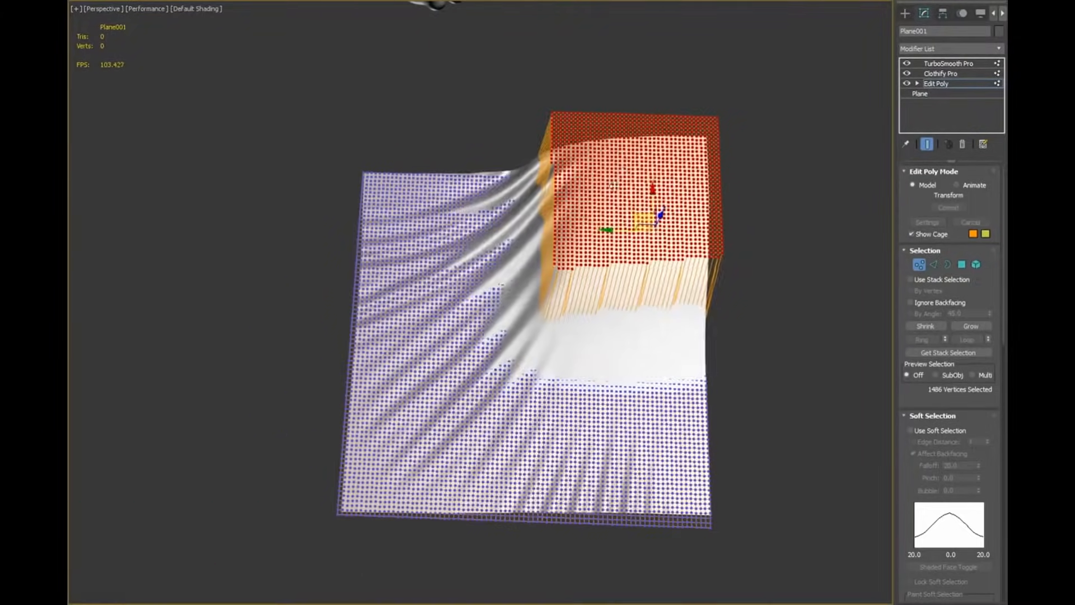
pyautogui.moveTo(639, 239); pyautogui.dragTo(651, 212)
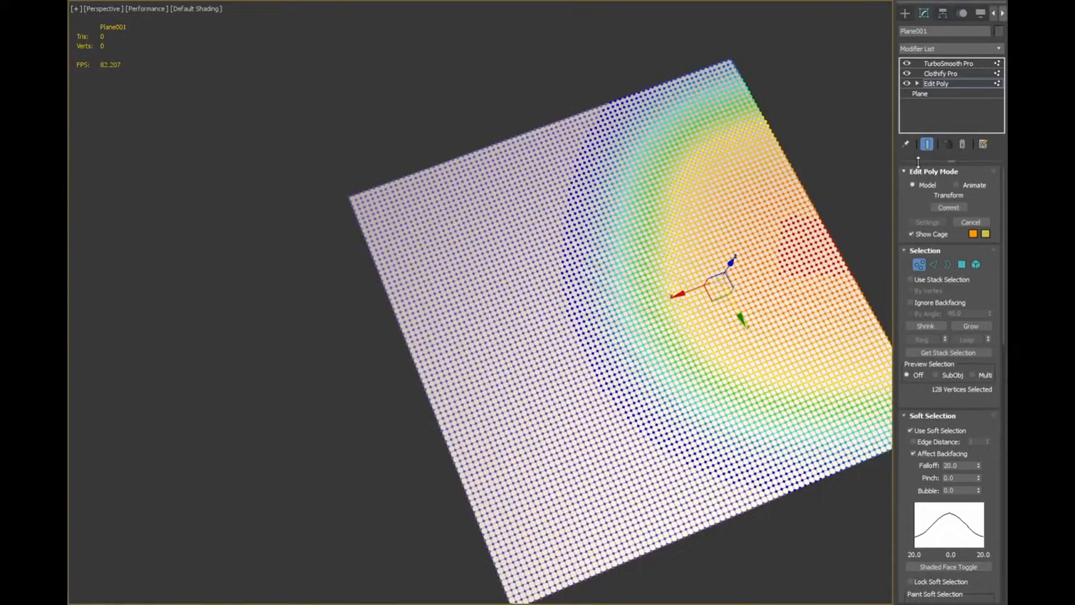
pyautogui.click(913, 234)
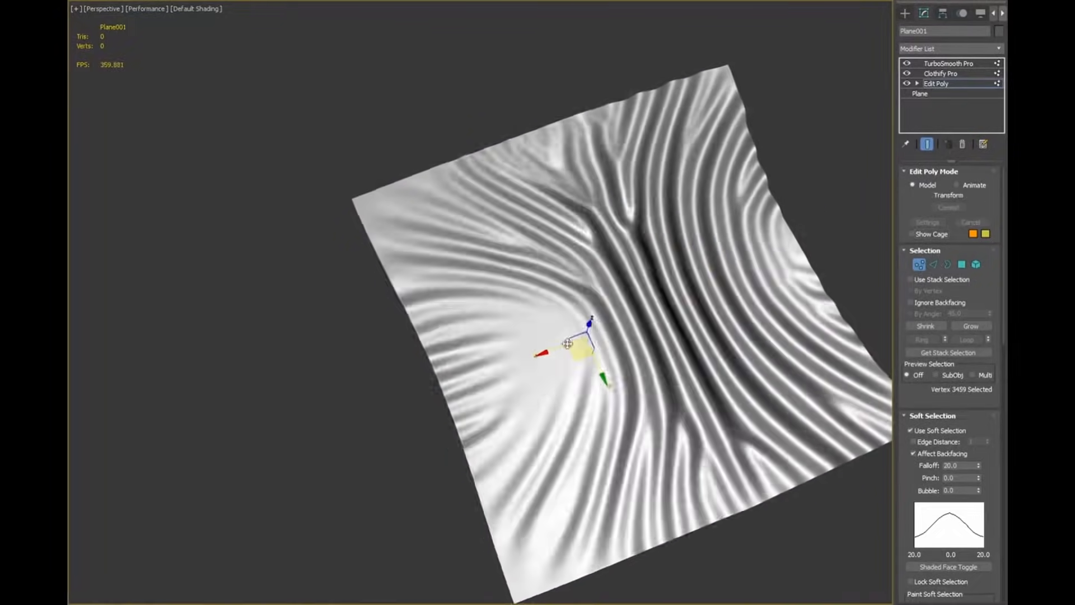
pyautogui.click(630, 446)
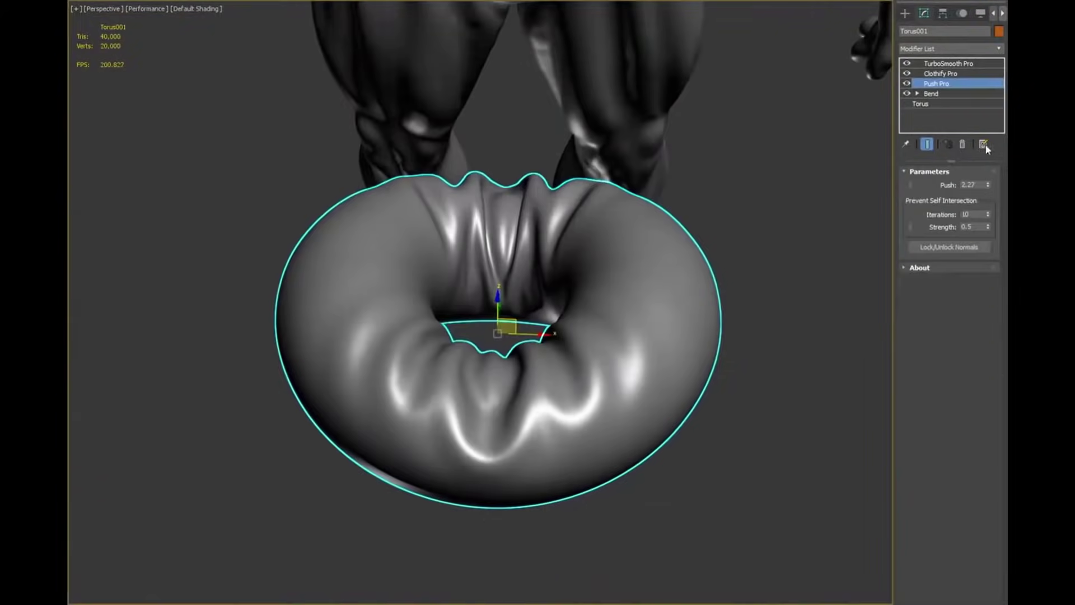
# Step: Raise the torus Push amount and Clothify firmness, then tighten the plane's soft-selection falloff to 3.168
pyautogui.moveTo(988, 184); pyautogui.dragTo(989, 169)
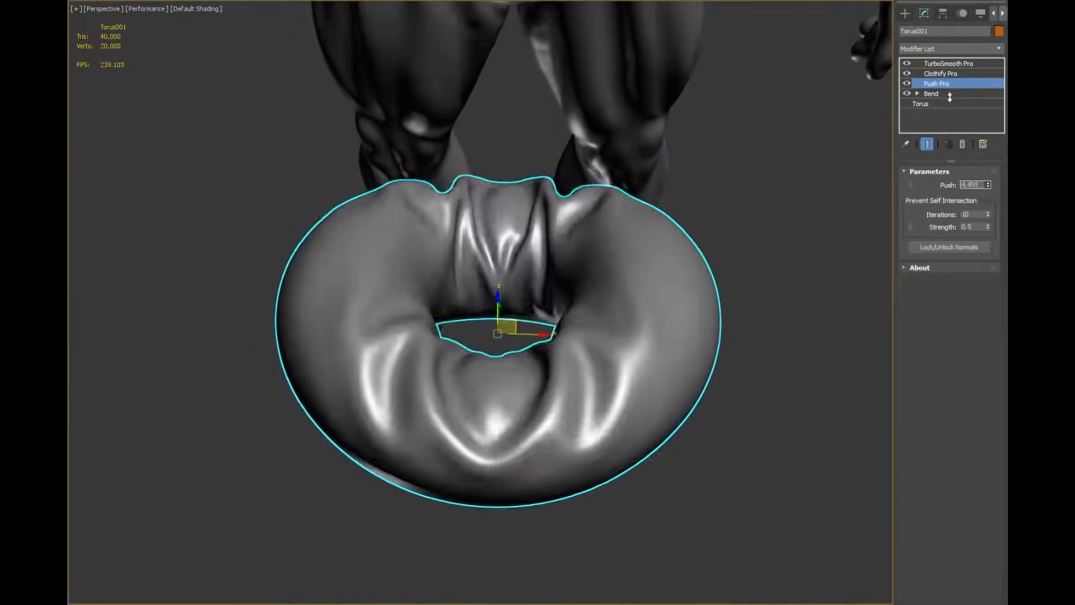
pyautogui.keyDown('alt'); pyautogui.moveTo(656, 340); pyautogui.dragTo(686, 334, button='middle'); pyautogui.keyUp('alt')
pyautogui.click(931, 93)
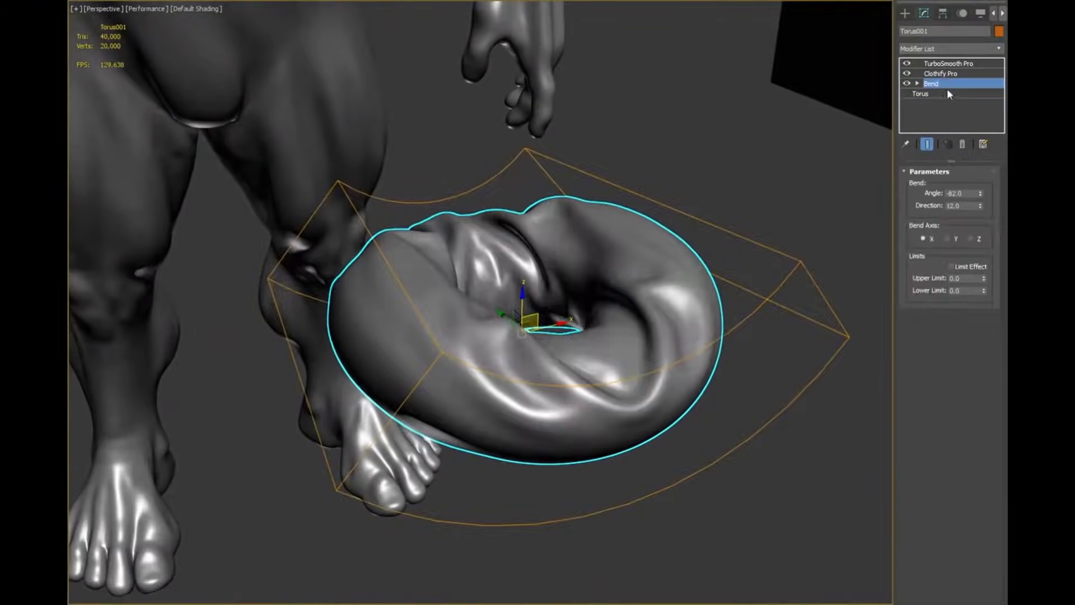
pyautogui.click(941, 73)
pyautogui.moveTo(988, 211); pyautogui.dragTo(979, 199)
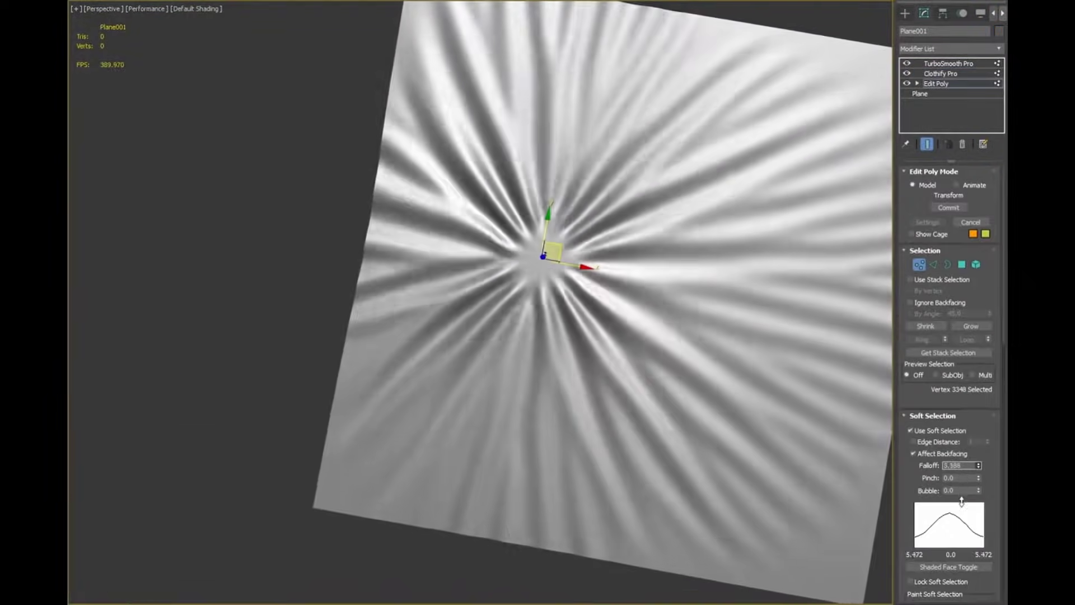
pyautogui.moveTo(979, 467); pyautogui.dragTo(979, 475)
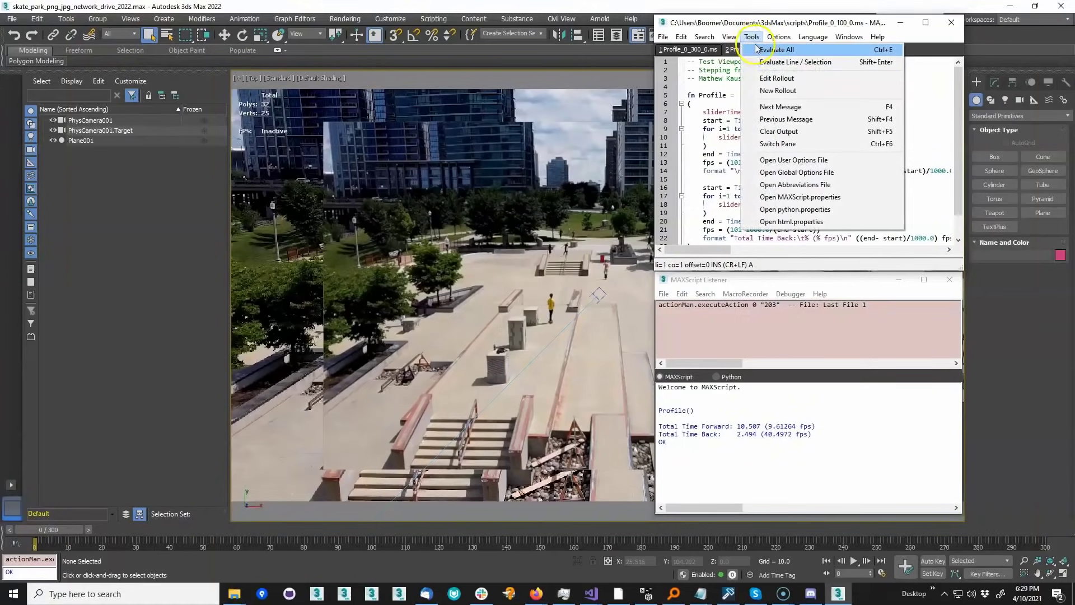
# Step: Run Evaluate All to profile the cloth scene and let playback run
pyautogui.click(773, 49)
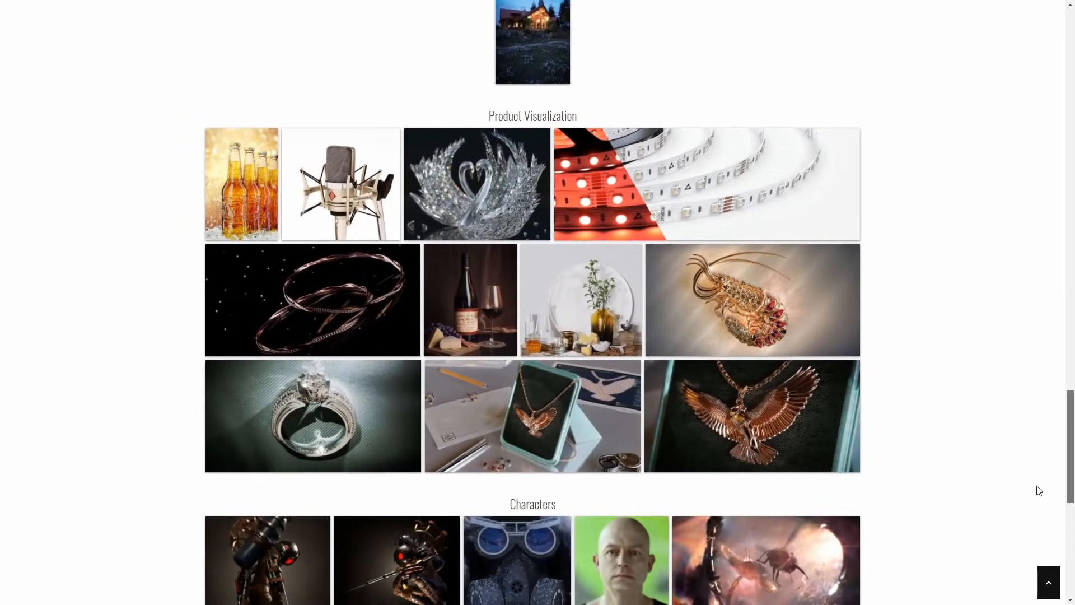
pyautogui.moveTo(1070, 445); pyautogui.dragTo(1073, 94)
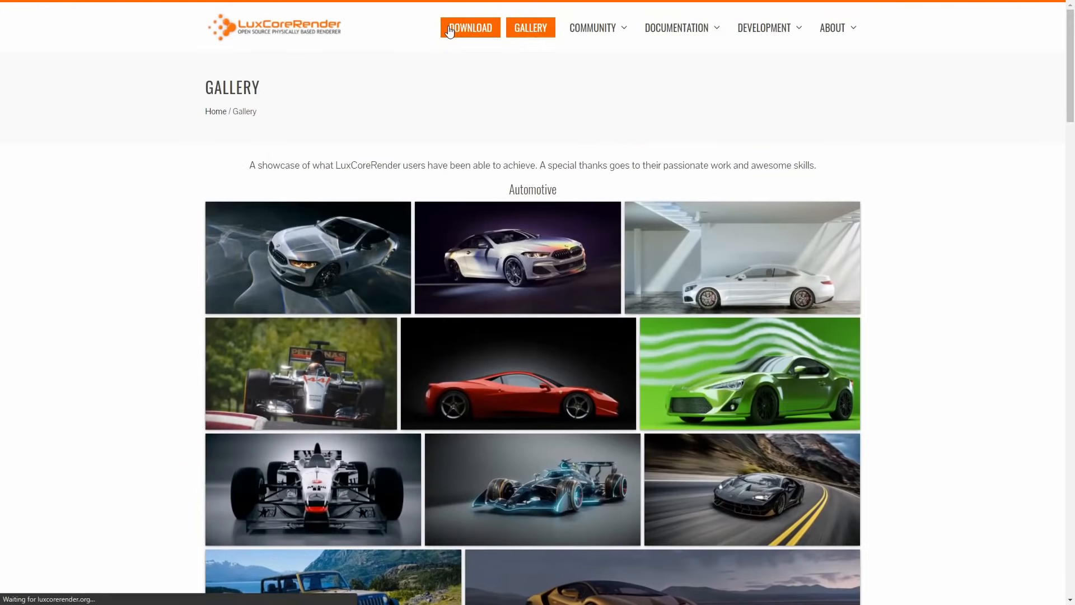
# Step: Go to the LuxCoreRender download page and view the 3ds Max integration section
pyautogui.click(451, 31)
pyautogui.scroll(-4, 579, 182)
pyautogui.scroll(-1, 628, 237)
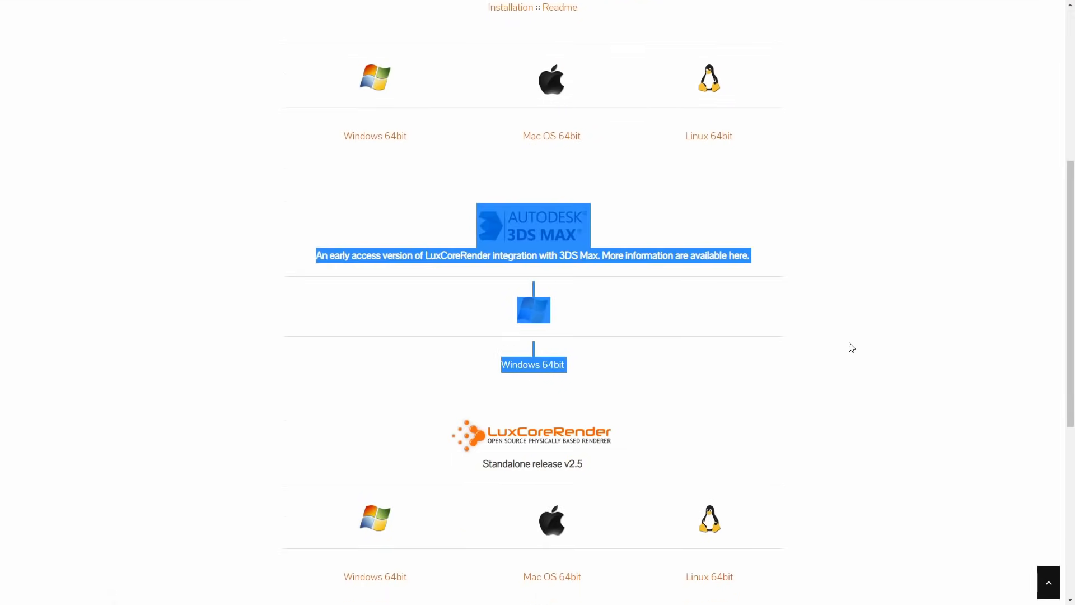
pyautogui.click(882, 319)
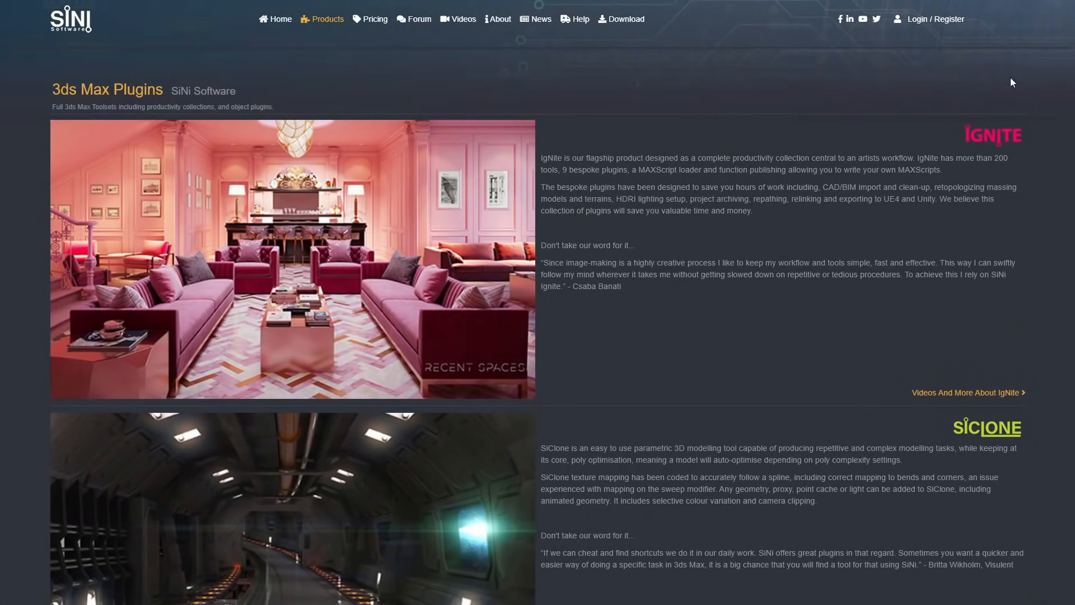
pyautogui.scroll(-3, 1026, 137)
pyautogui.scroll(-3, 1026, 141)
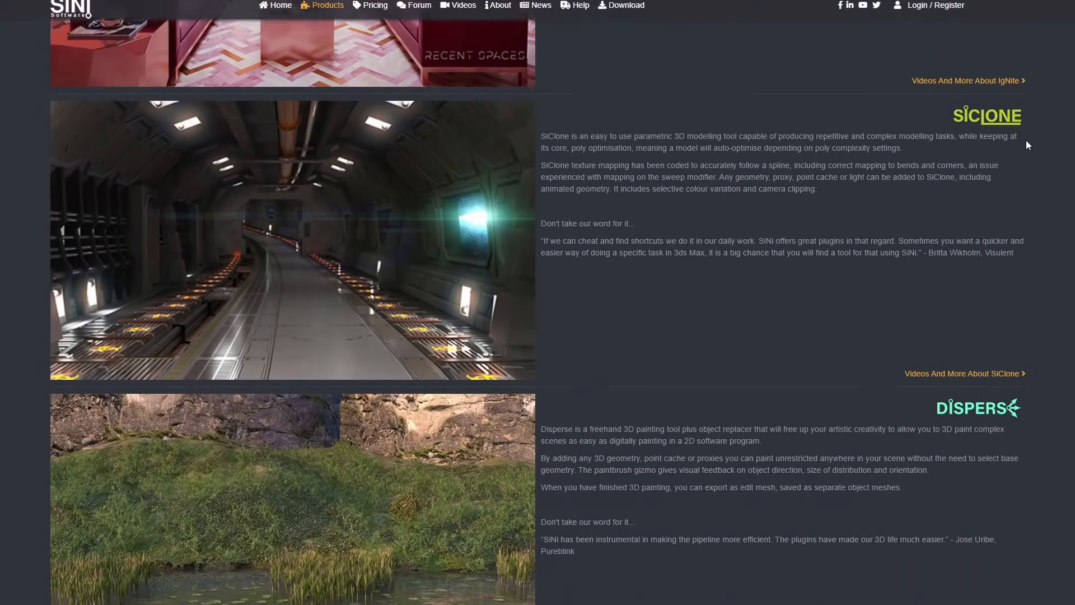
pyautogui.scroll(-3, 1026, 140)
pyautogui.scroll(-3, 1026, 140)
pyautogui.scroll(-2, 1025, 140)
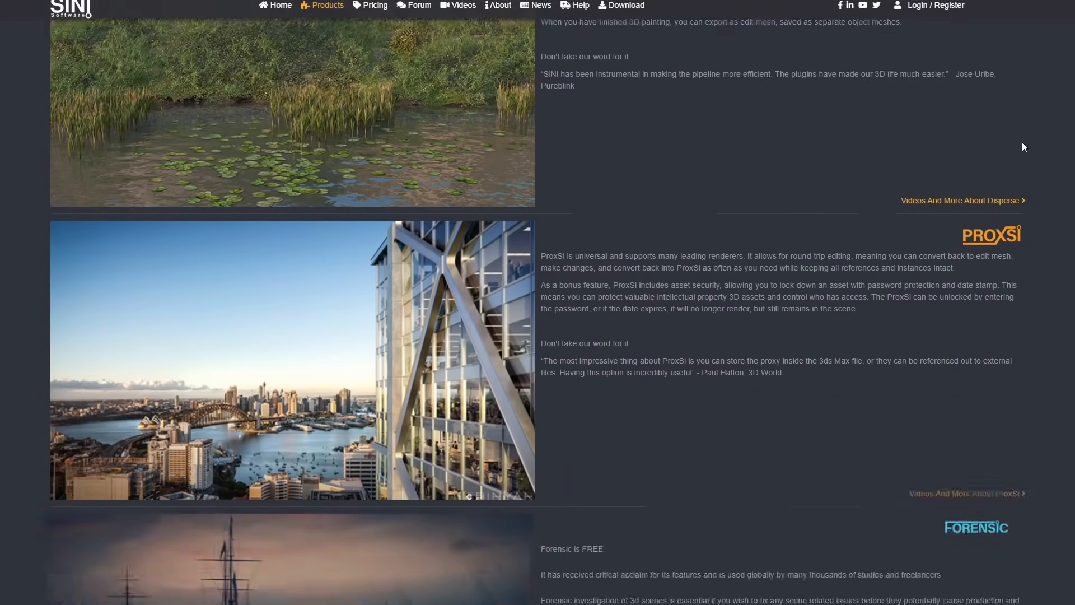
pyautogui.scroll(-3, 1022, 142)
pyautogui.scroll(-3, 1021, 136)
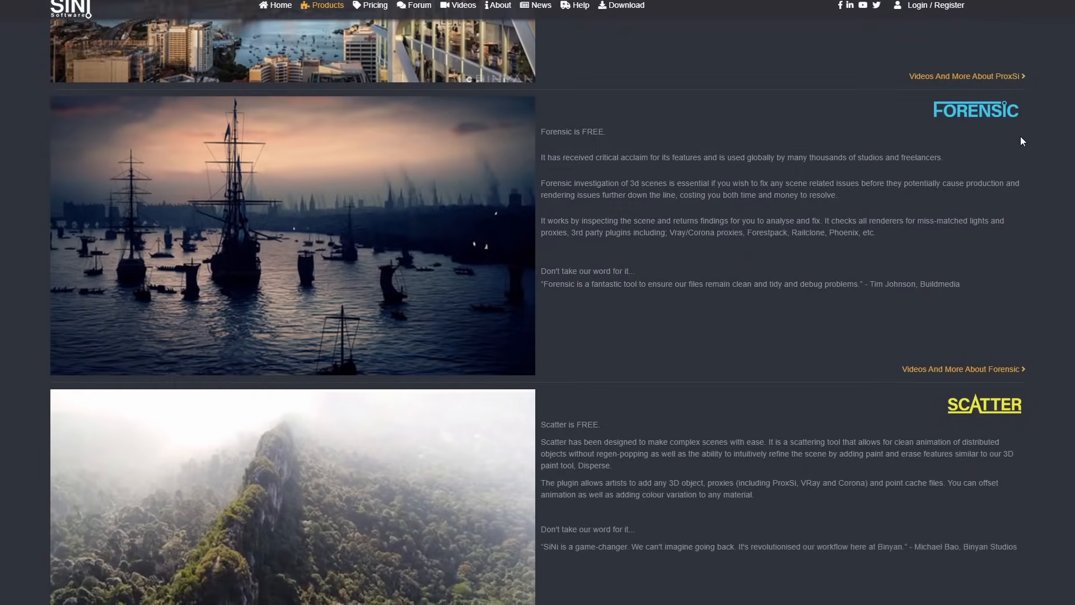
pyautogui.scroll(-2, 1021, 136)
pyautogui.scroll(-1, 1022, 136)
pyautogui.scroll(-2, 1021, 136)
pyautogui.scroll(-1, 1021, 136)
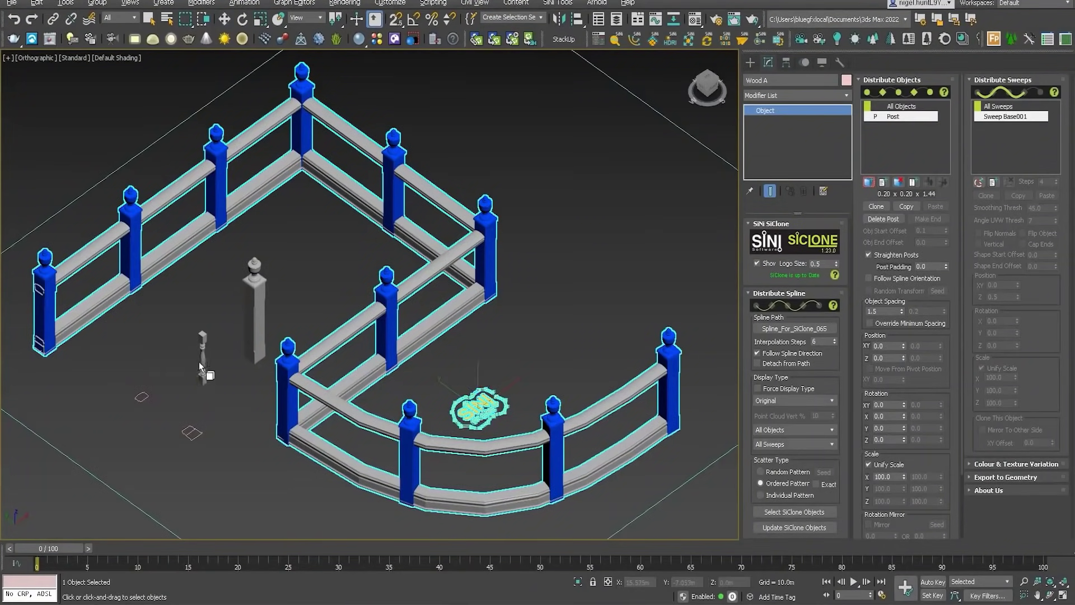
# Step: Pick the Banister with Position Z 0.2 in SiClone Distribute, then orbit the fence scene
pyautogui.click(202, 368)
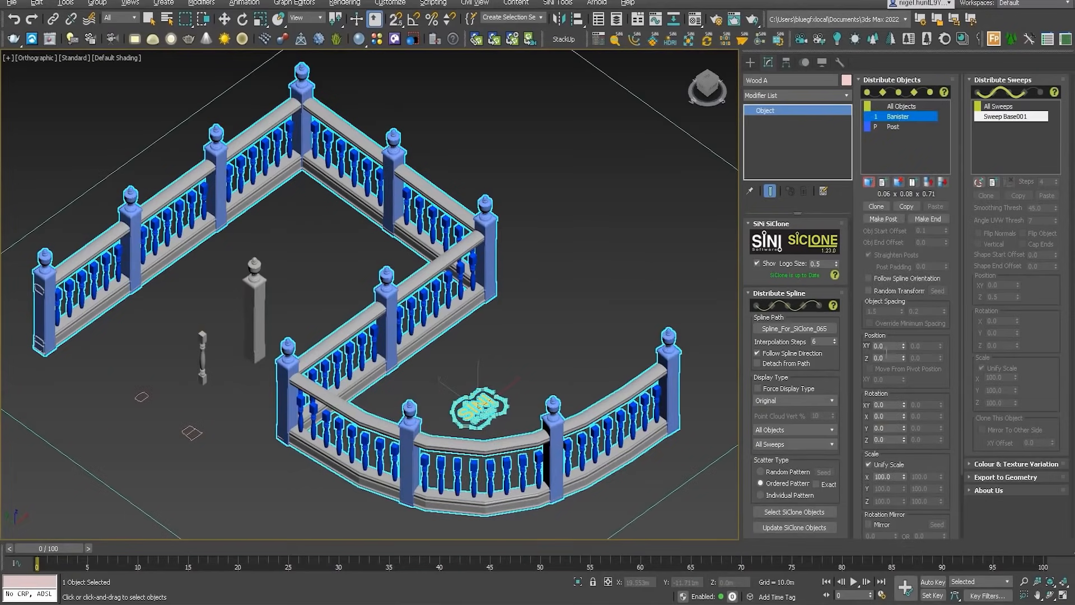
pyautogui.write('0.2')
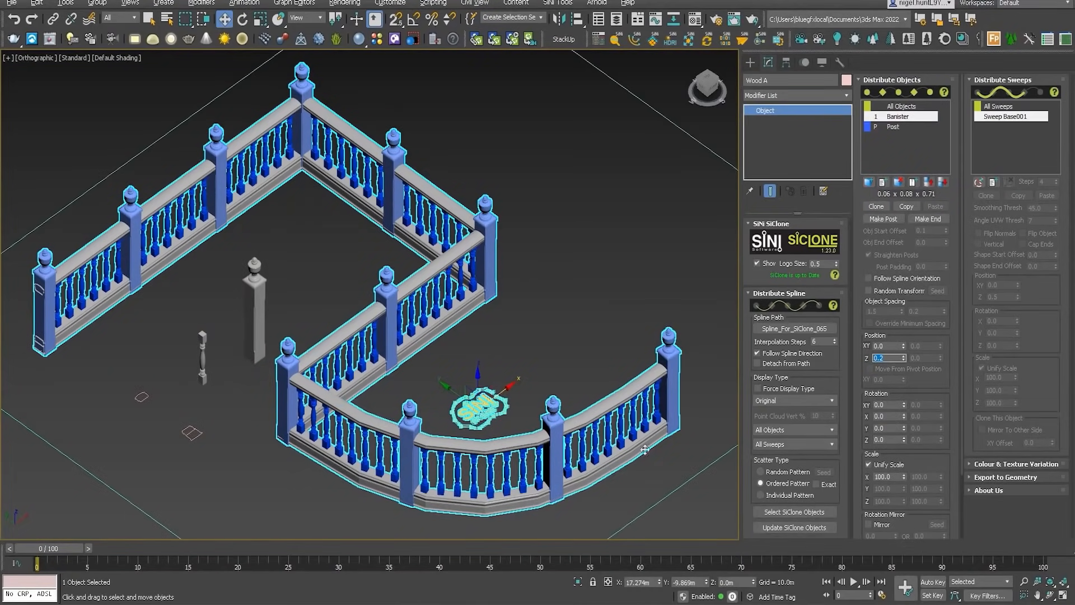
pyautogui.keyDown('alt'); pyautogui.moveTo(368, 355); pyautogui.dragTo(535, 373, button='middle'); pyautogui.keyUp('alt')
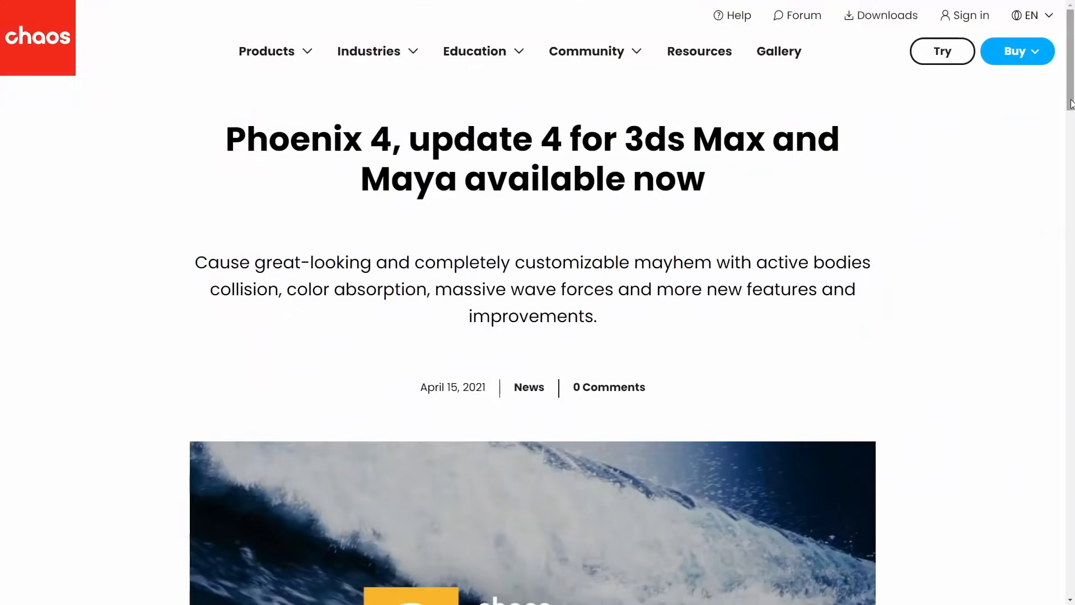
pyautogui.moveTo(1072, 103); pyautogui.dragTo(1072, 160)
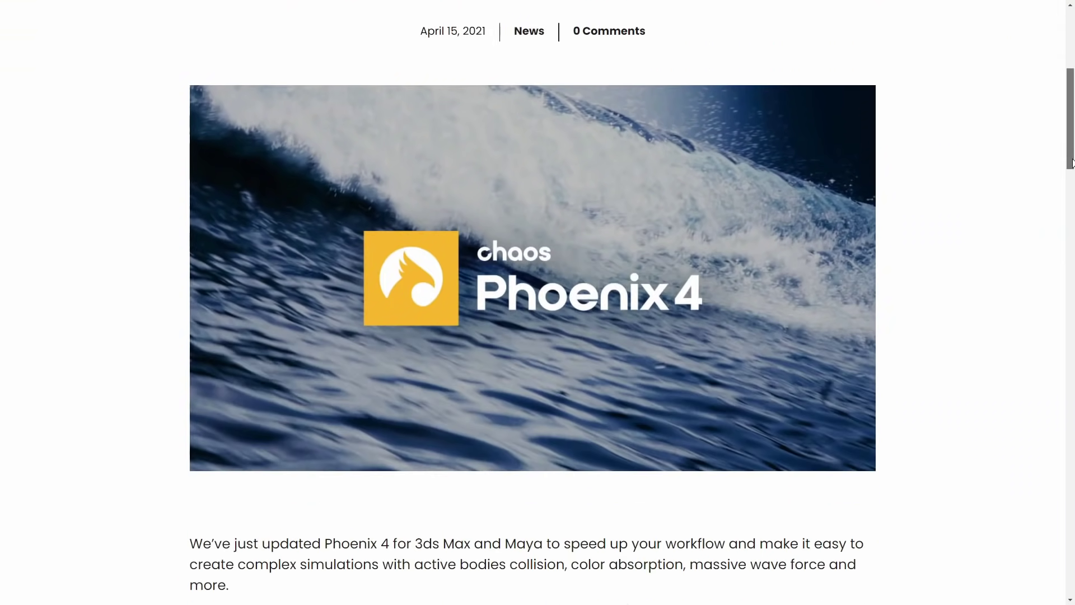
pyautogui.moveTo(1071, 160); pyautogui.dragTo(1068, 290)
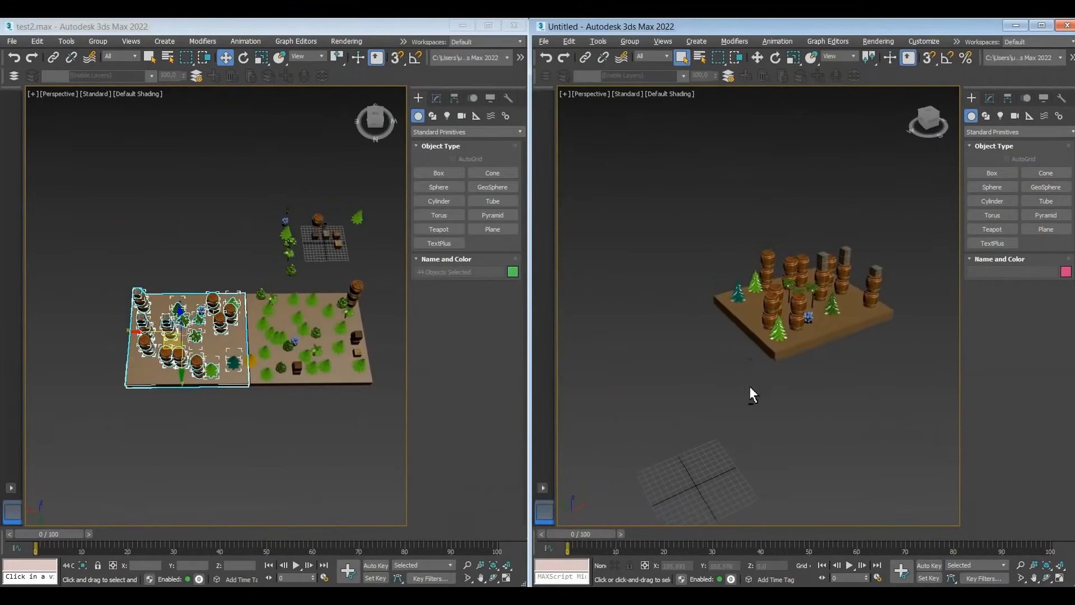
# Step: Paste the copied platform into the Untitled scene using Paste (dup materials) from the quad menu
pyautogui.moveTo(752, 394); pyautogui.dragTo(776, 353, button='middle')
pyautogui.rightClick(775, 345)
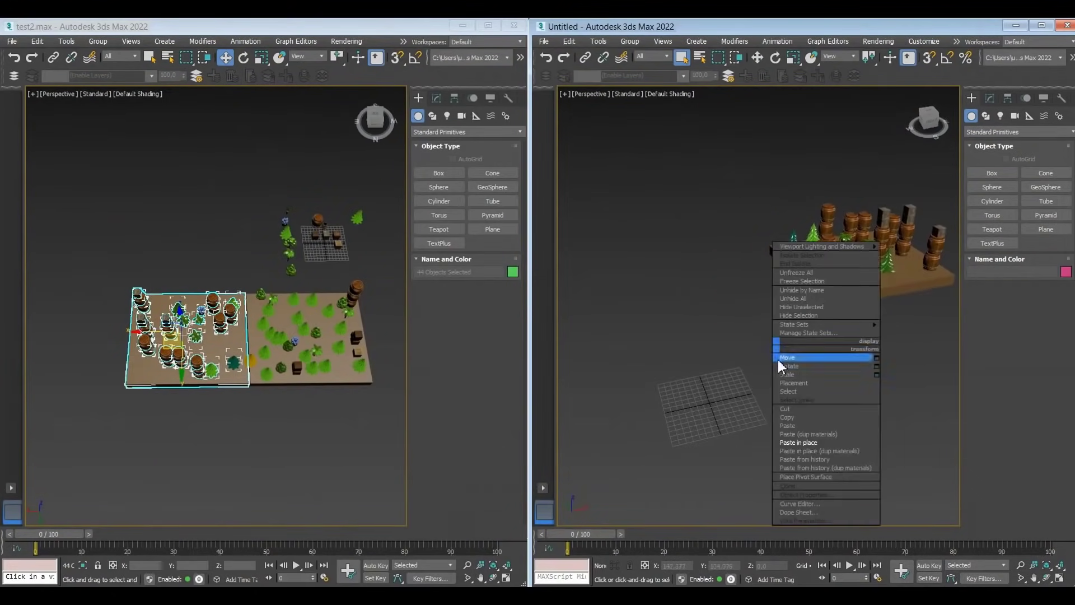
pyautogui.click(806, 434)
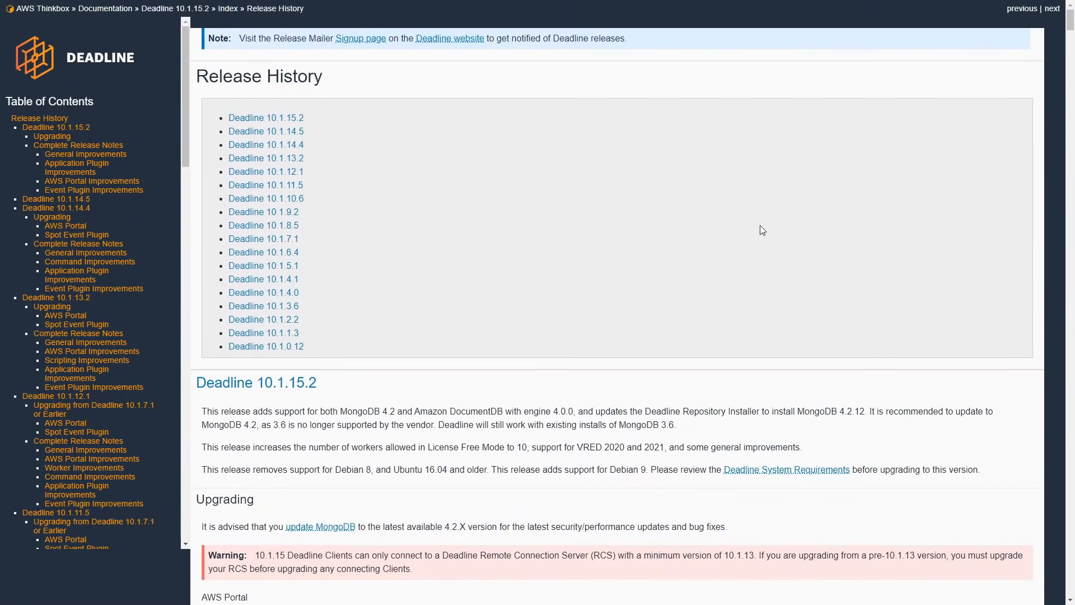
pyautogui.scroll(-3, 764, 222)
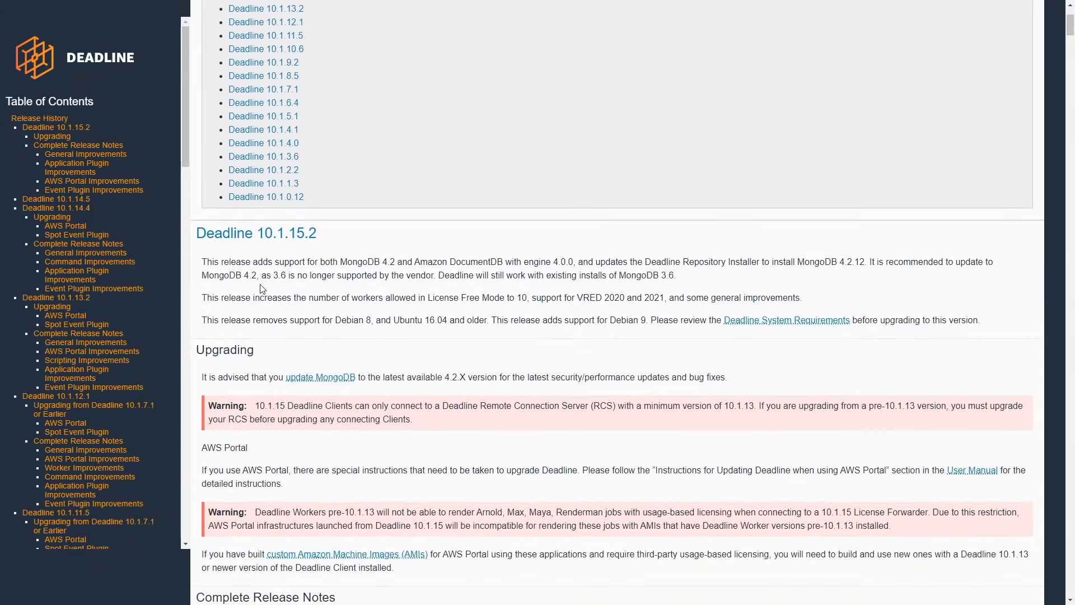
# Step: Highlight the Deadline 10.1.15.2 sentence on worker limits and VRED support, then deselect it
pyautogui.moveTo(204, 297); pyautogui.dragTo(802, 300)
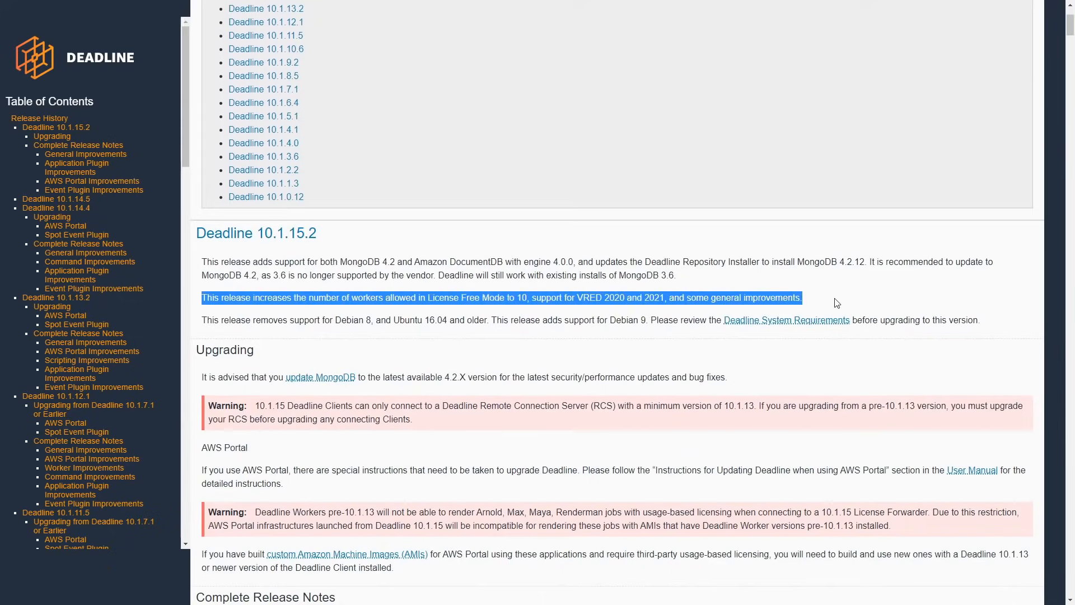
pyautogui.click(666, 290)
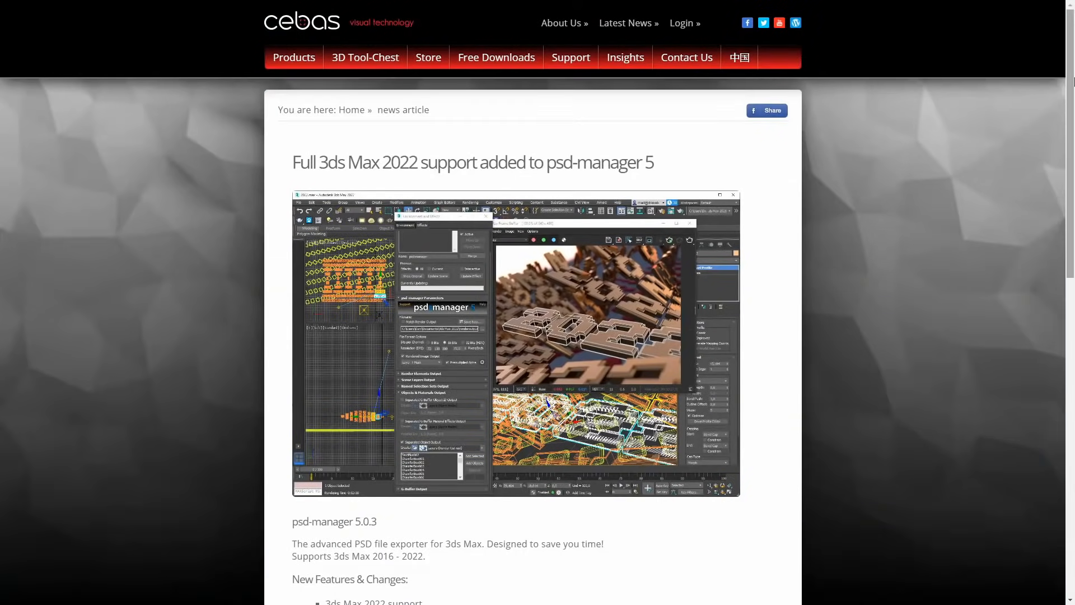
pyautogui.moveTo(1072, 80); pyautogui.dragTo(1068, 259)
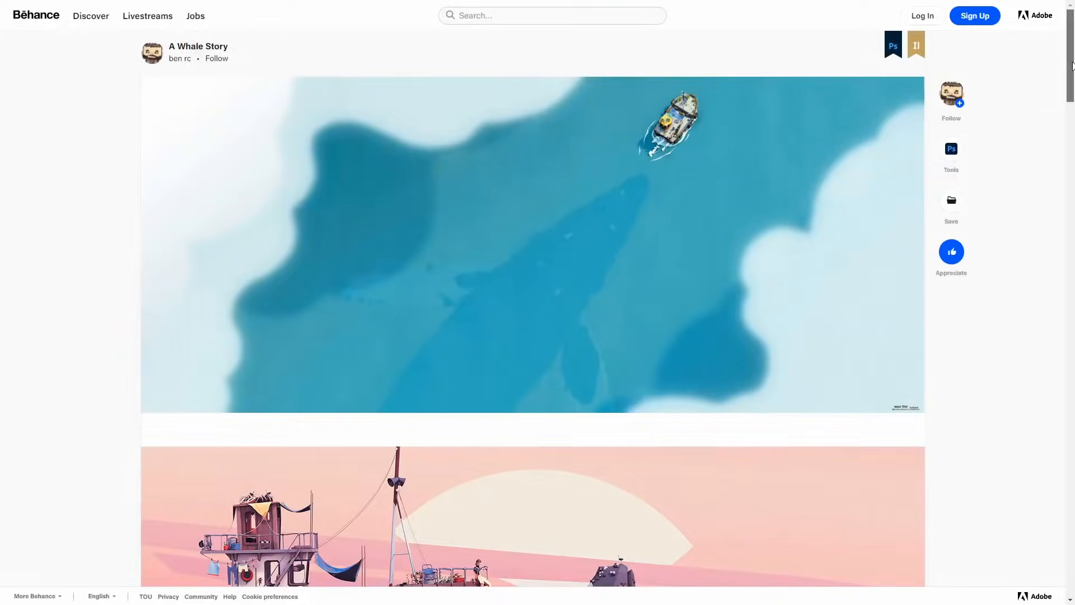
pyautogui.moveTo(1071, 66); pyautogui.dragTo(1071, 112)
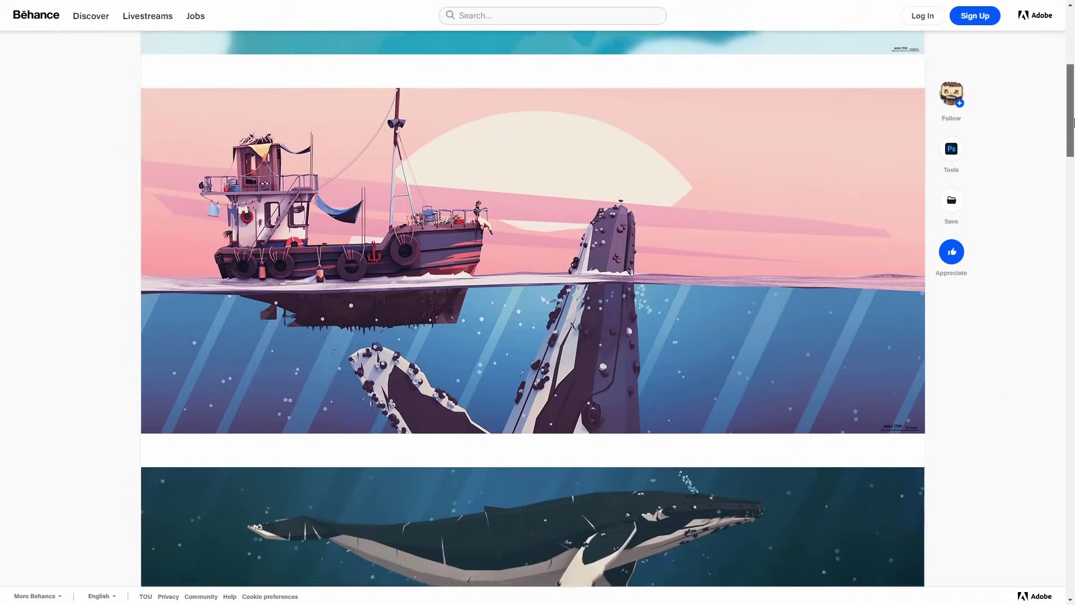
pyautogui.moveTo(1071, 111); pyautogui.dragTo(1071, 175)
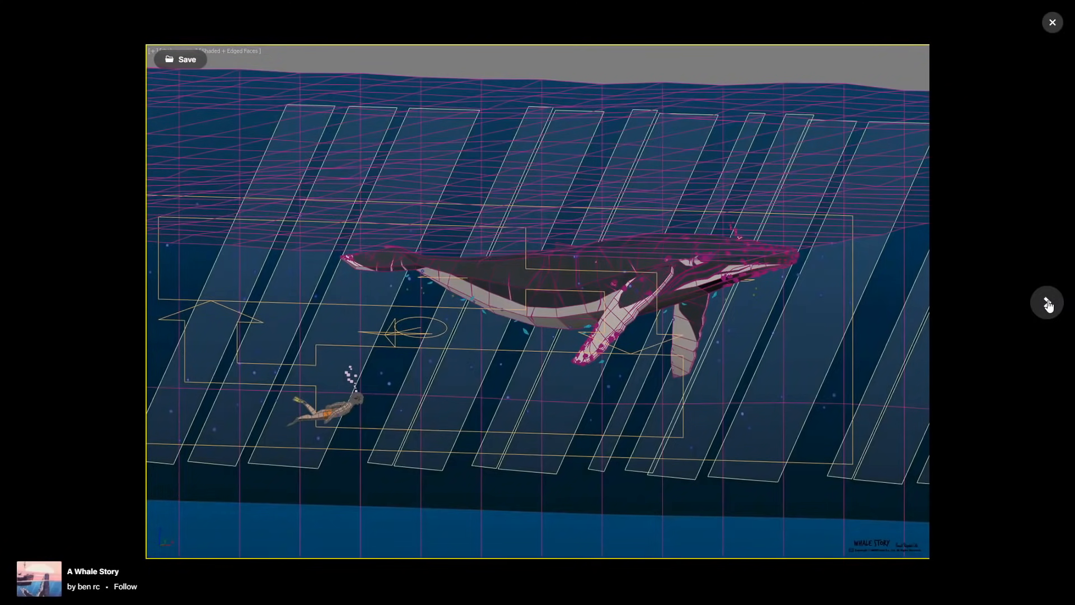
# Step: Page through the next two whale viewport images in the Behance lightbox
pyautogui.click(1049, 304)
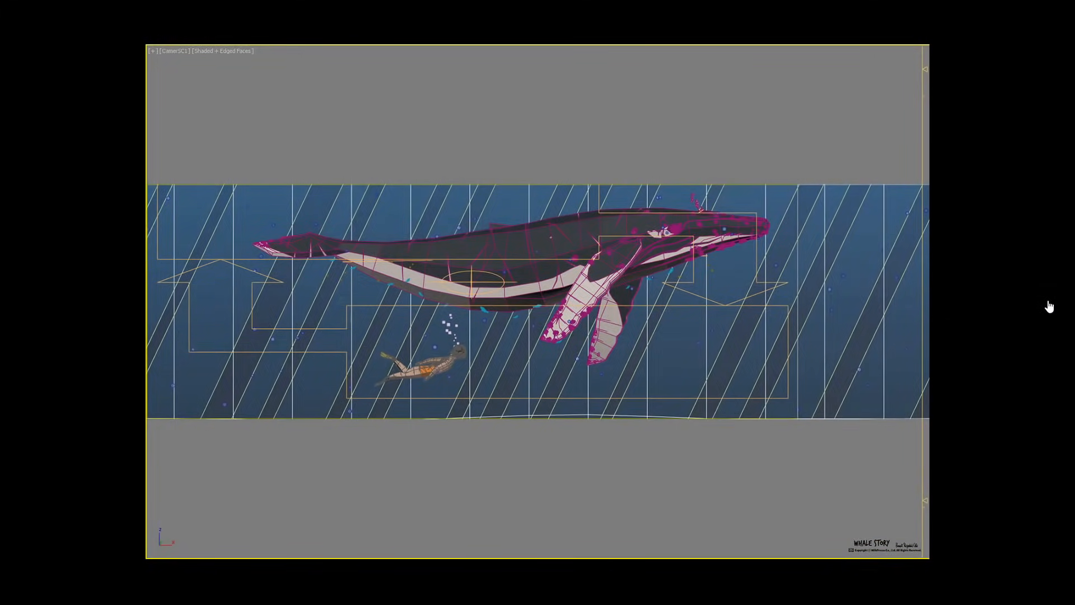
pyautogui.click(1049, 308)
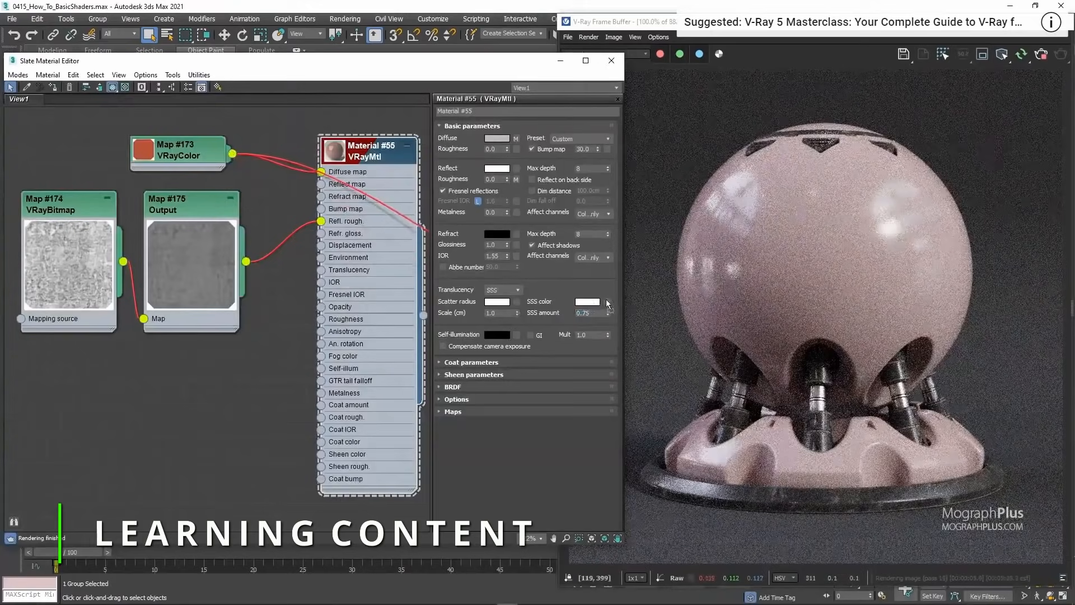
# Step: Wire the red VRayColor into SSS colour, then solo VRayLight001 through 004 one at a time in LightMix
pyautogui.moveTo(230, 154); pyautogui.dragTo(320, 270)
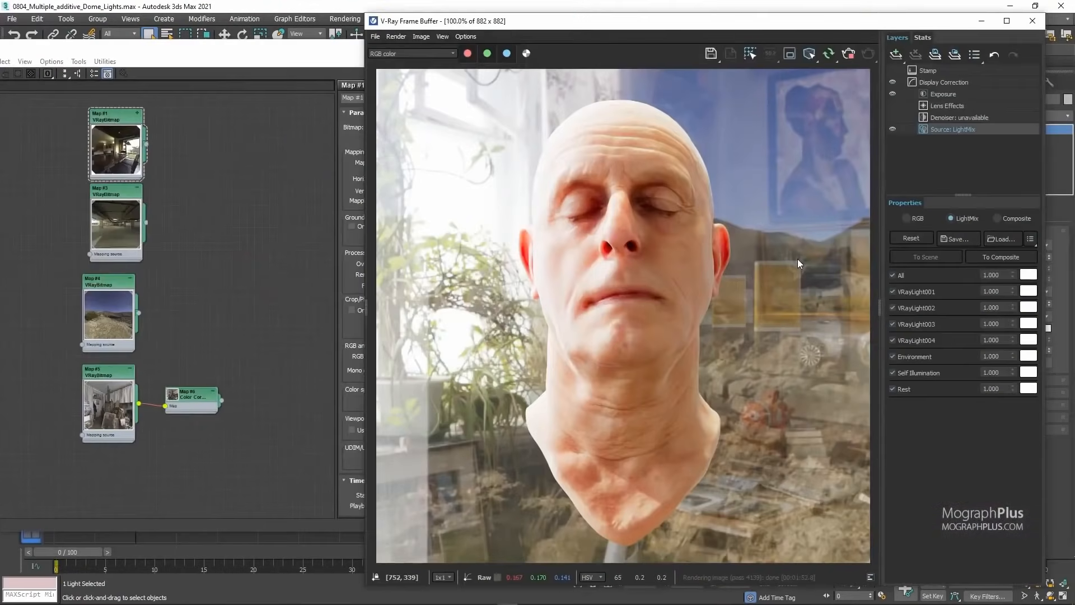
pyautogui.click(893, 275)
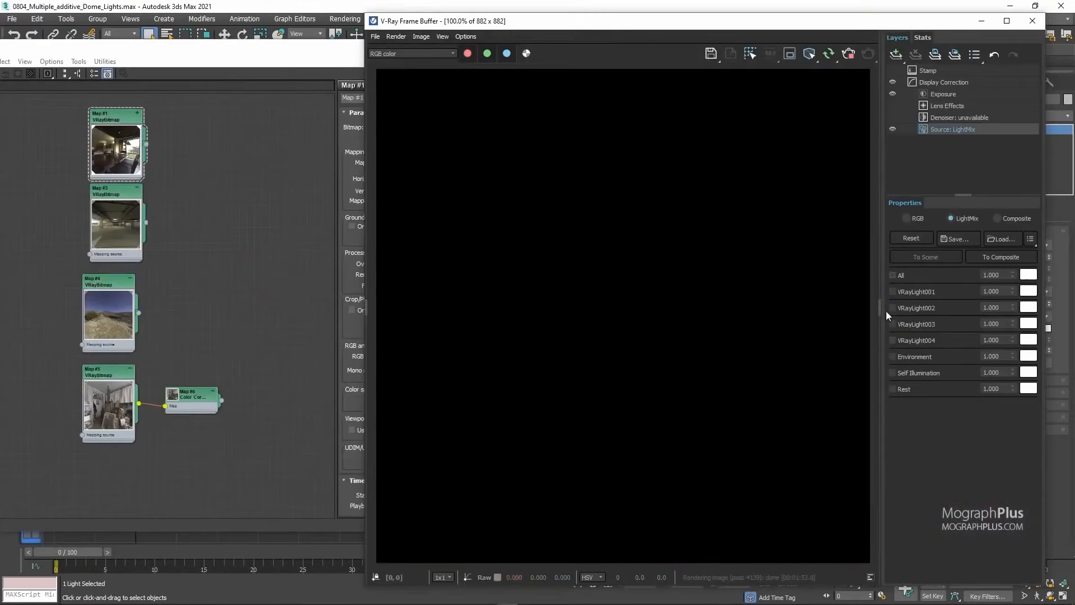
pyautogui.click(894, 292)
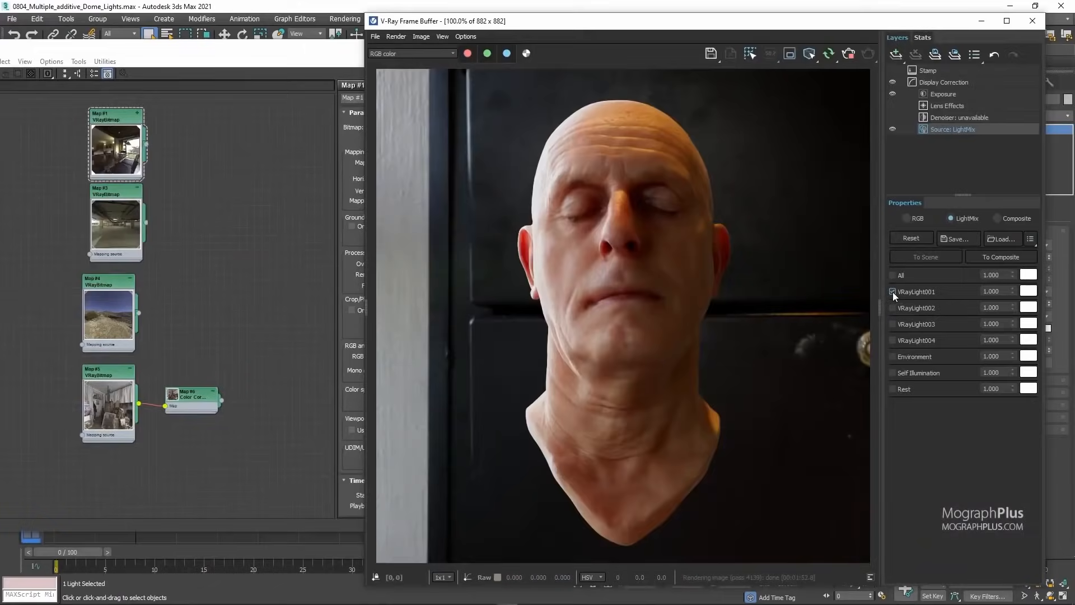
pyautogui.click(893, 292)
pyautogui.click(894, 308)
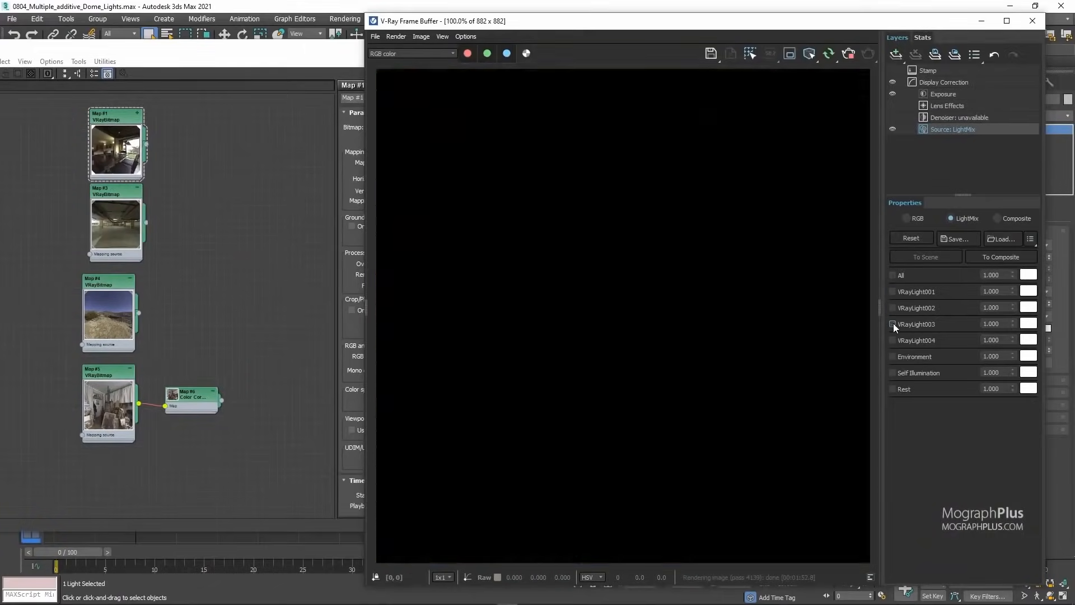
pyautogui.click(894, 323)
pyautogui.click(895, 337)
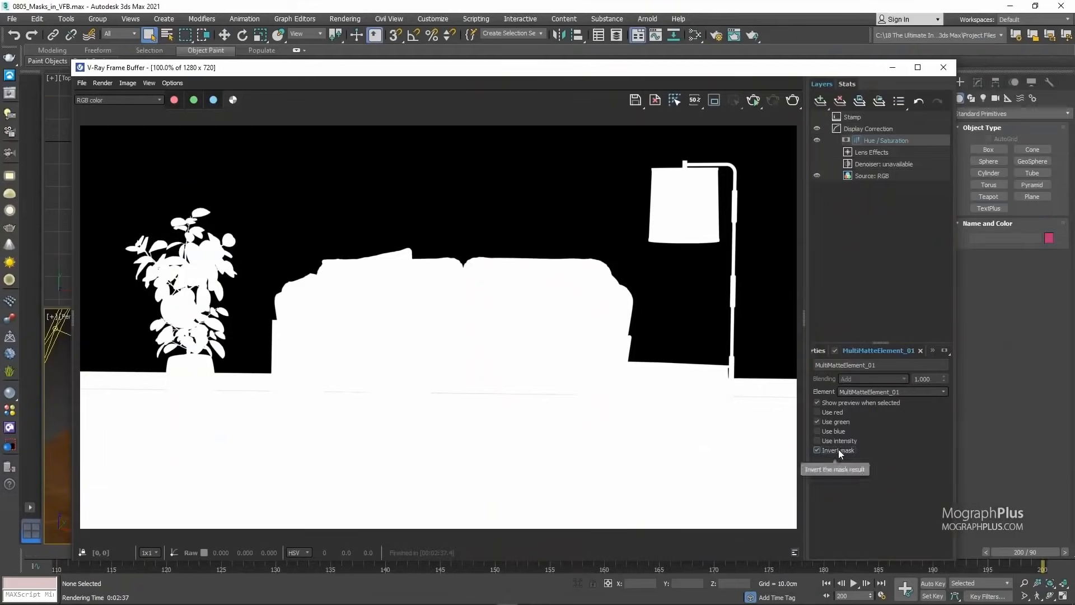
# Step: Show the unmasked beauty render, shift the Hue/Saturation hue, and review the stamp's alignment choices
pyautogui.click(839, 450)
pyautogui.click(817, 403)
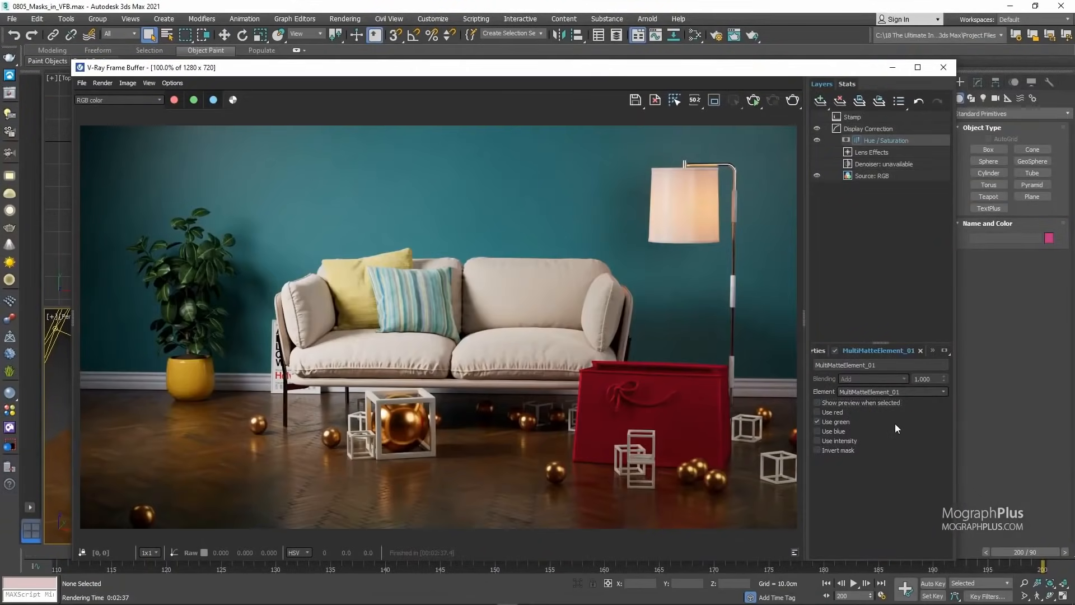
pyautogui.click(882, 140)
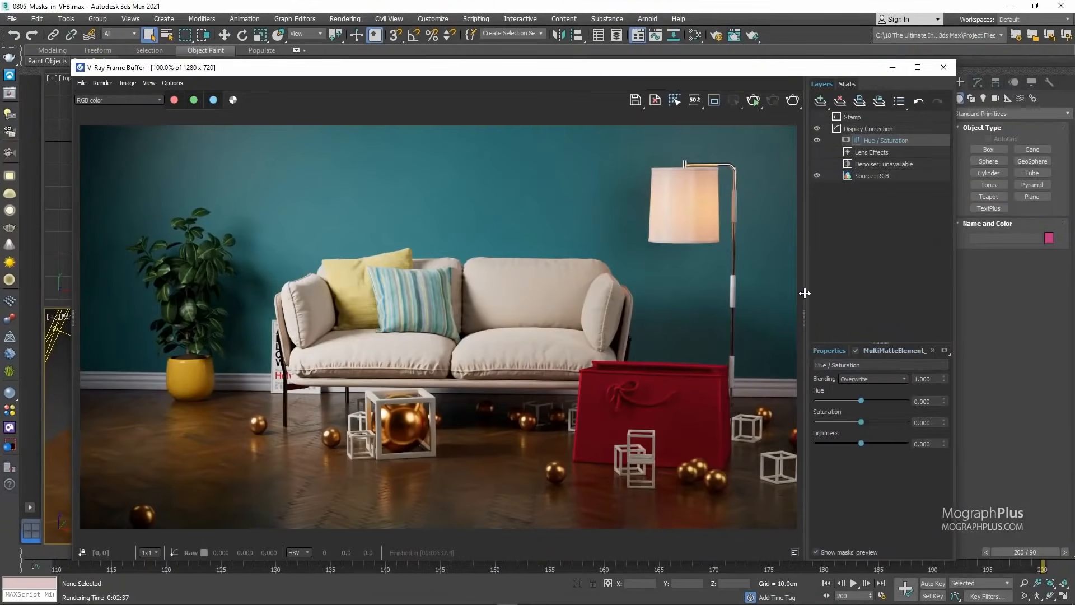
pyautogui.moveTo(805, 320); pyautogui.dragTo(754, 319)
pyautogui.moveTo(835, 401); pyautogui.dragTo(896, 405)
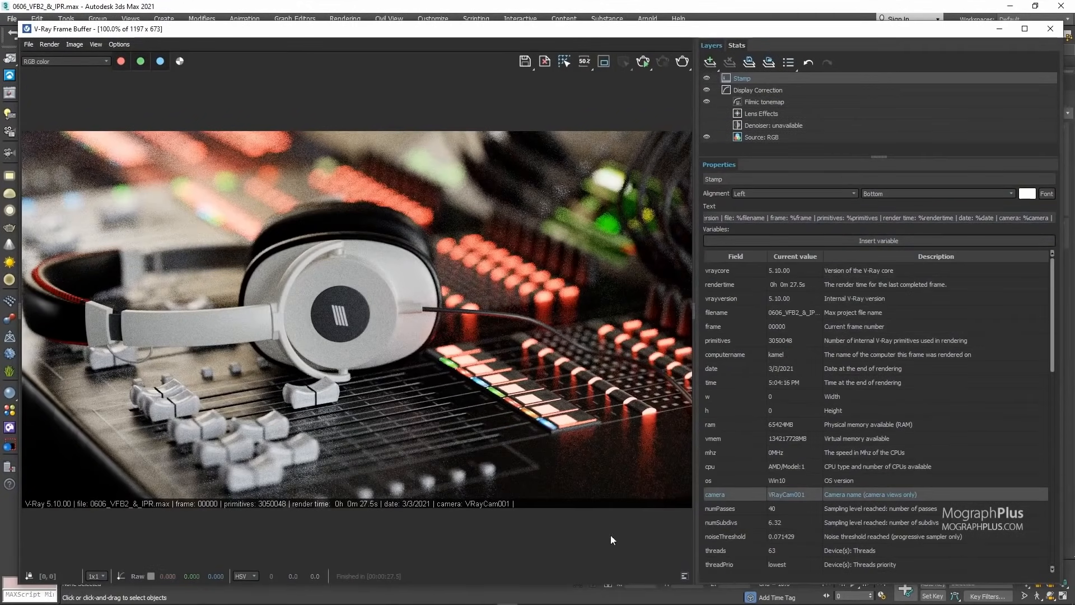
pyautogui.click(794, 194)
pyautogui.click(767, 194)
pyautogui.click(937, 193)
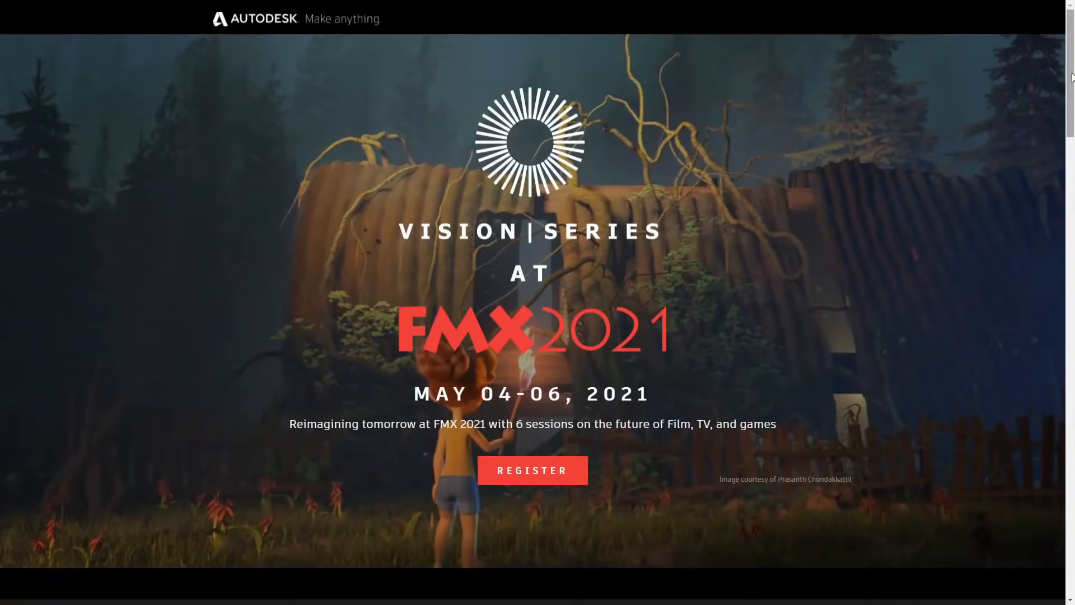
pyautogui.moveTo(1072, 76); pyautogui.dragTo(1071, 269)
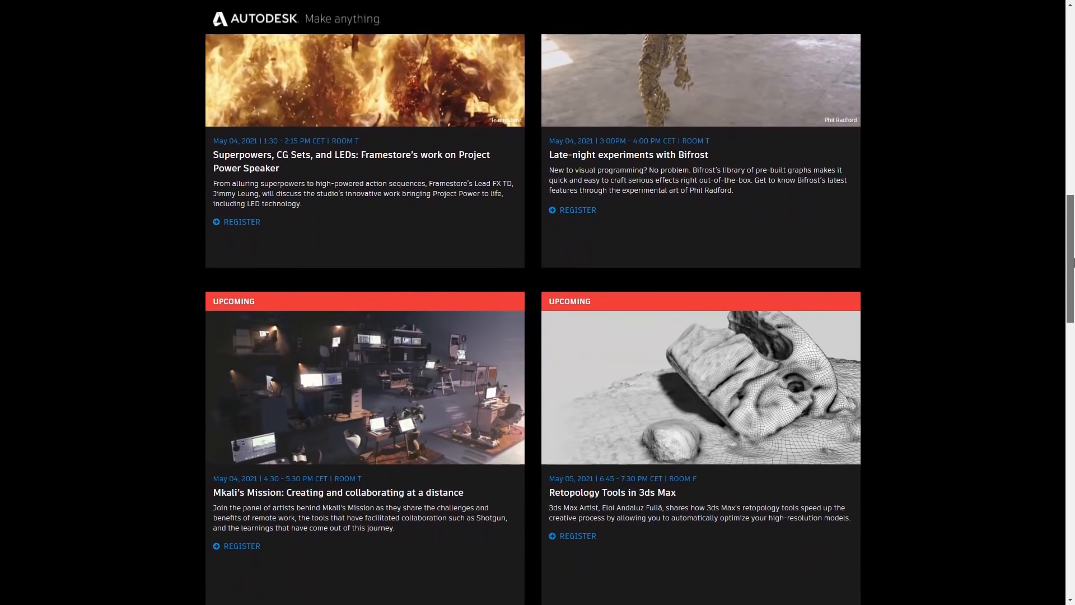
# Step: Highlight the Retopology Tools in 3ds Max session text on the FMX 2021 sessions page
pyautogui.moveTo(670, 545)
pyautogui.mouseDown()
pyautogui.moveTo(537, 493)
pyautogui.moveTo(550, 487)
pyautogui.mouseUp()
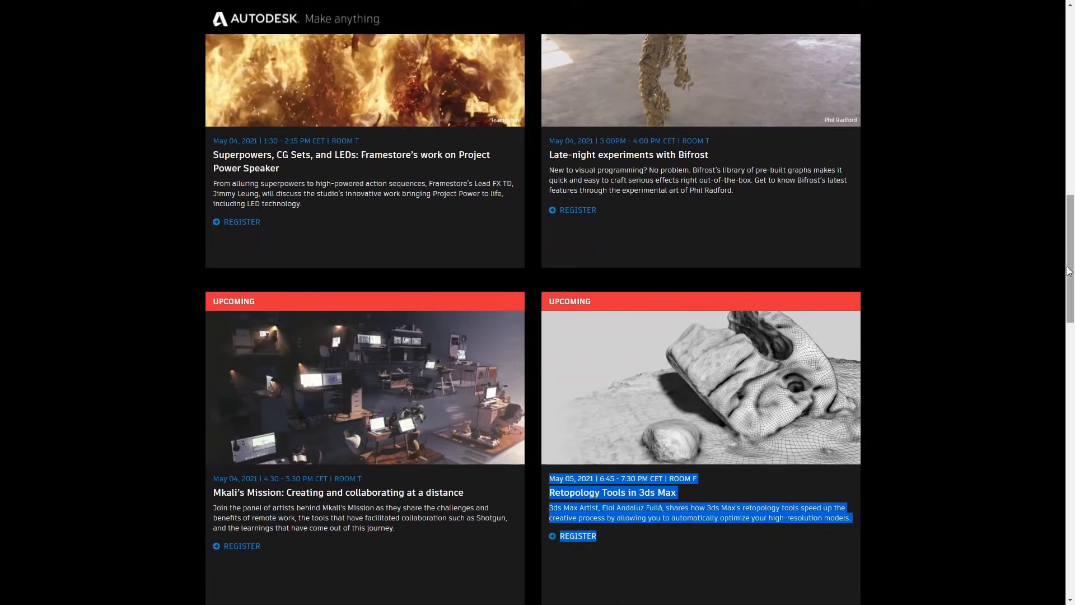
pyautogui.moveTo(1072, 263); pyautogui.dragTo(1070, 349)
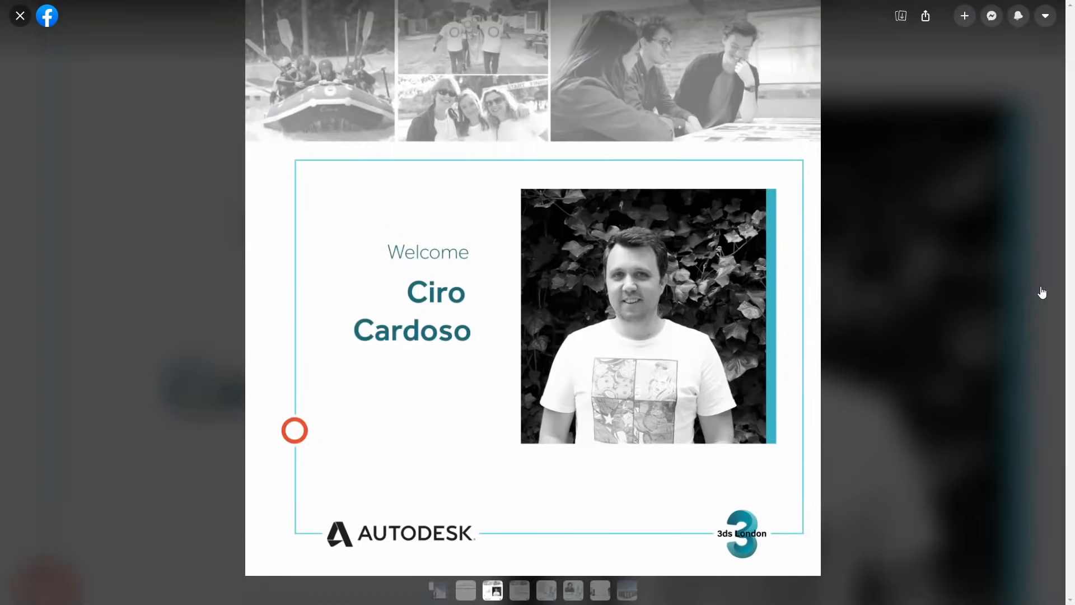
# Step: Advance through Ciro Cardoso's bio and Thomas Marrone's Star Trek bio to his welcome image
pyautogui.click(1041, 292)
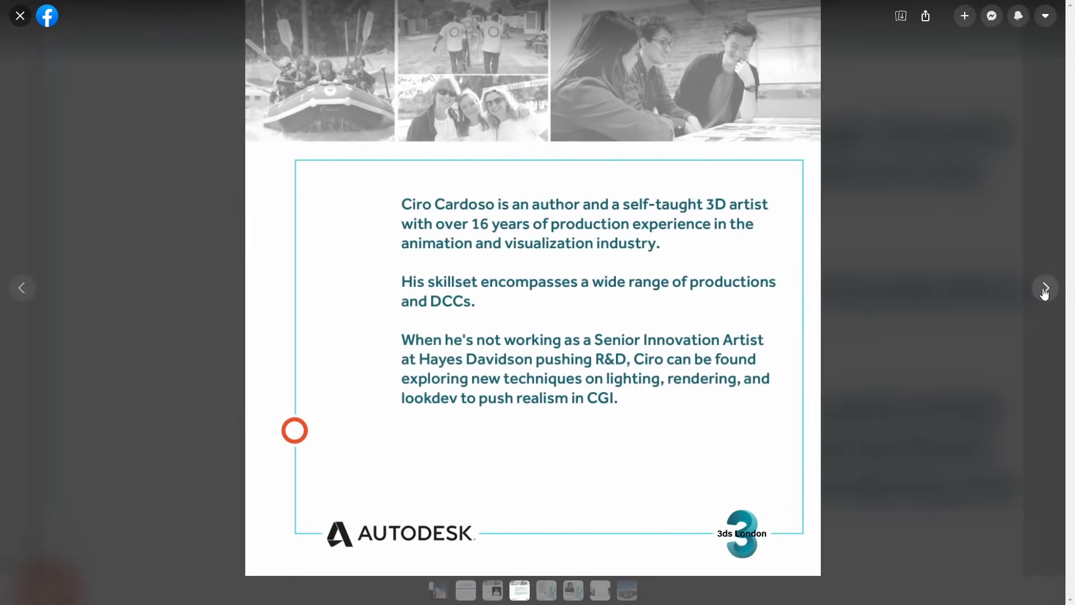
pyautogui.click(1046, 292)
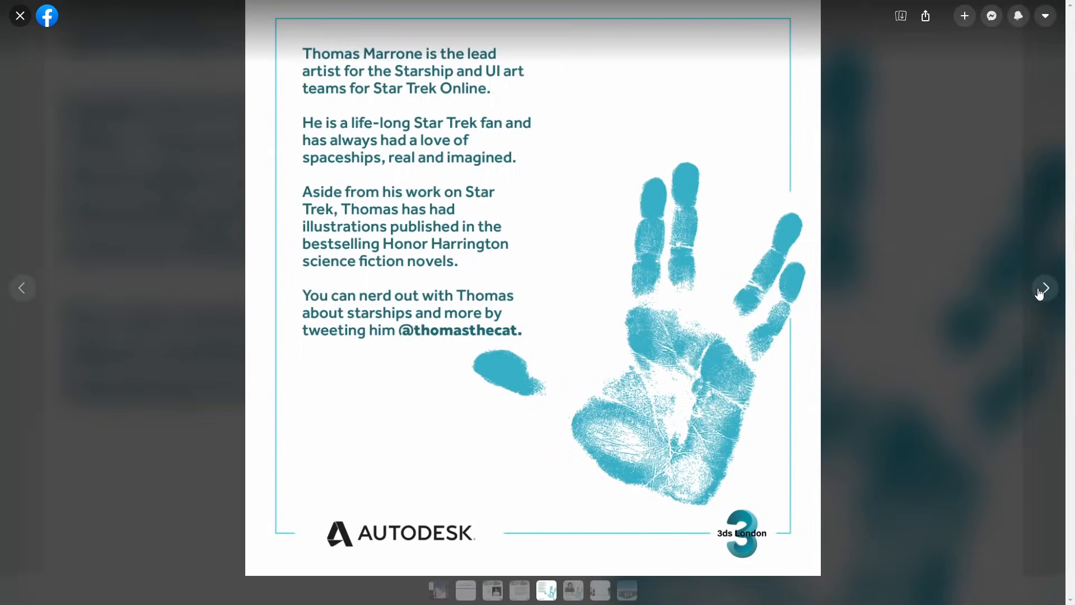
pyautogui.click(1044, 292)
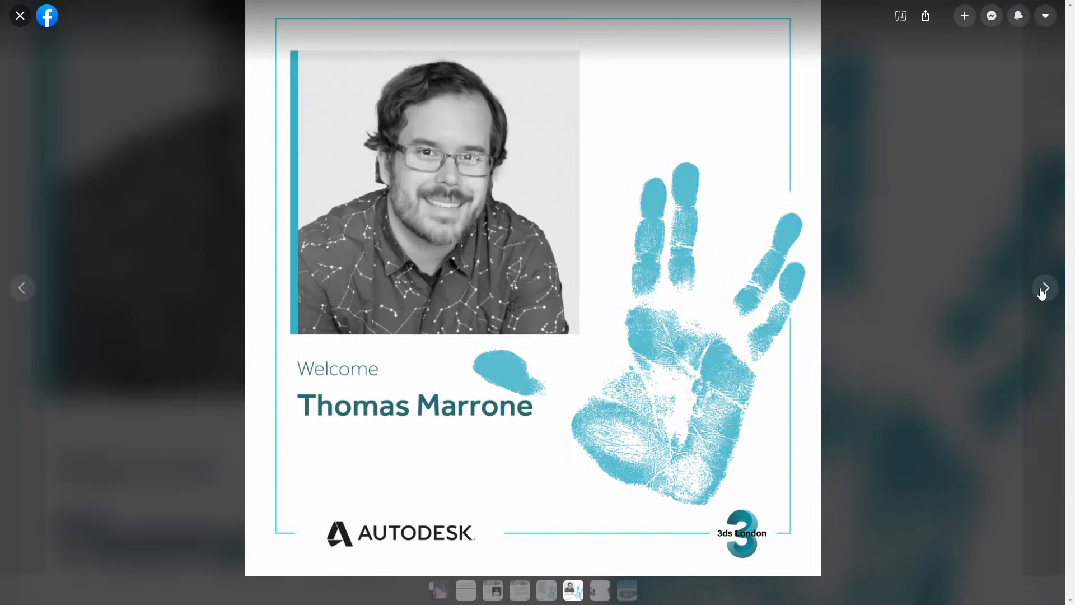